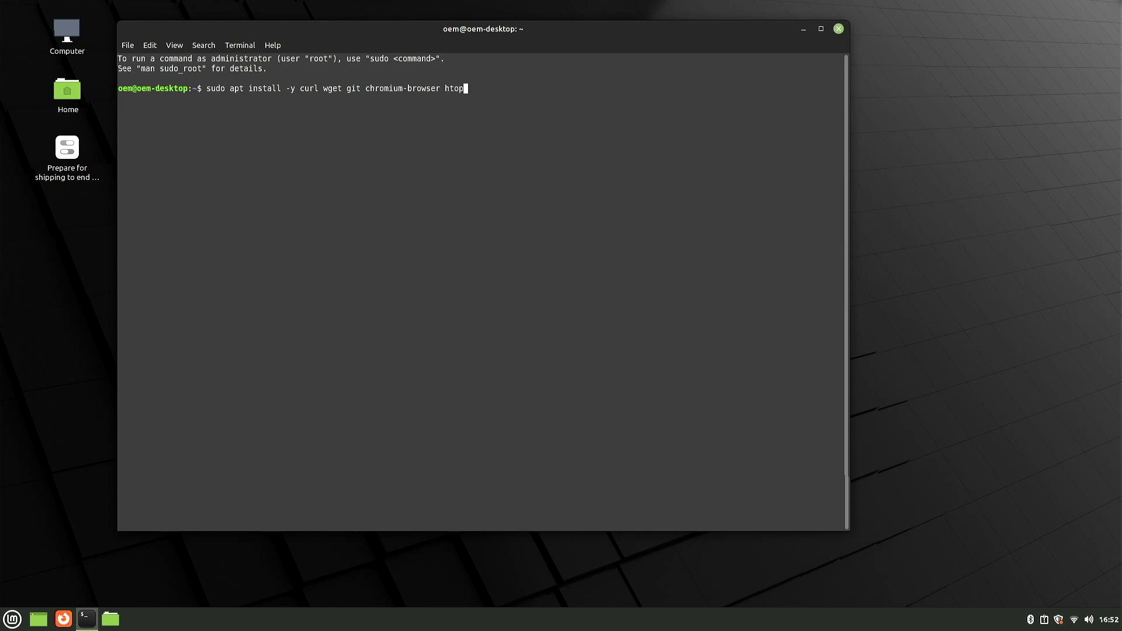
Step: Try to install curl, wget, git, chromium-browser, htop and terminator with sudo apt install -y, entering the sudo password
{"action": "type", "text": "tertm"}
{"action": "key", "text": "BackSpace"}
{"action": "key", "text": "BackSpace"}
{"action": "type", "text": "minator"}
{"action": "key", "text": "Return"}
{"action": "type", "text": "******"}
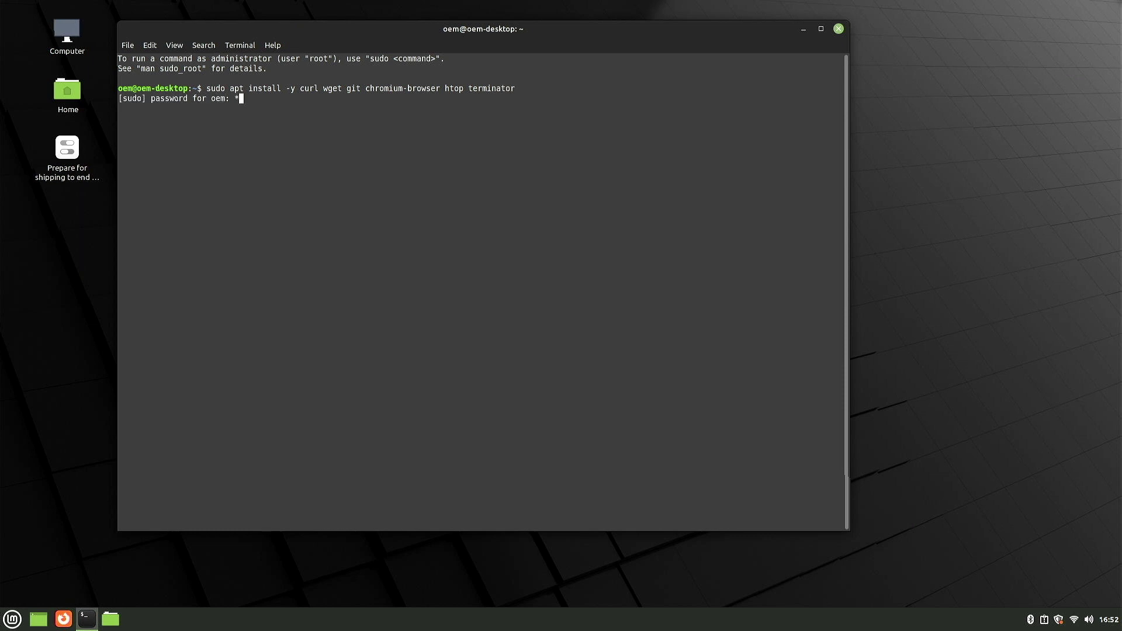
{"action": "key", "text": "Return"}
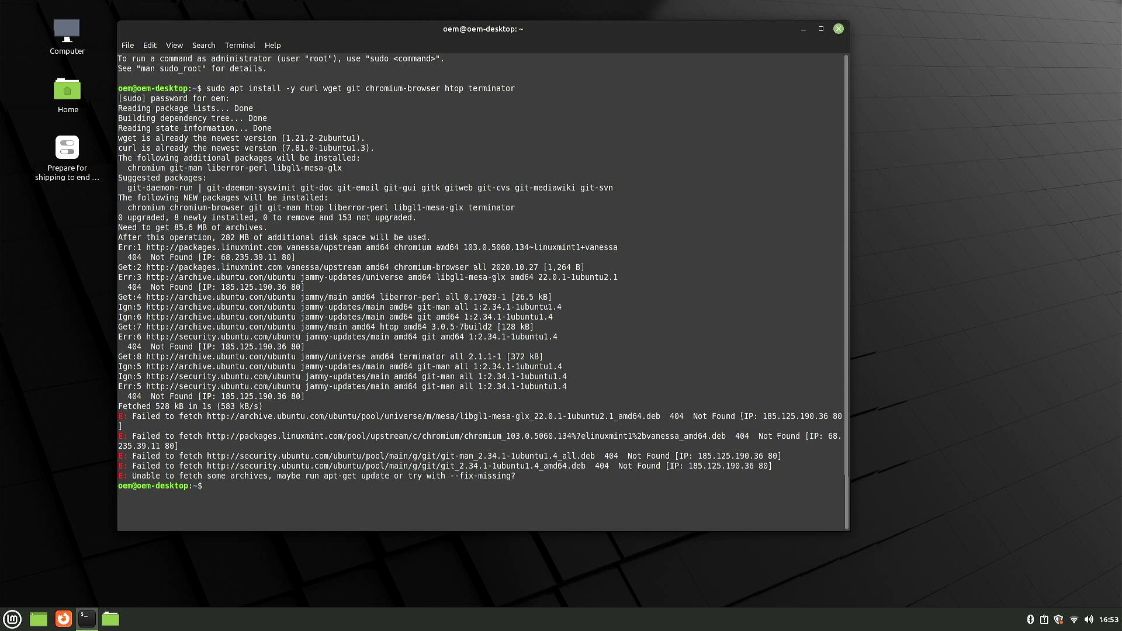
Step: Rerun the apt install command preceded by "sudo apt update &&", and close the terminal when it finishes
{"action": "key", "text": "Up"}
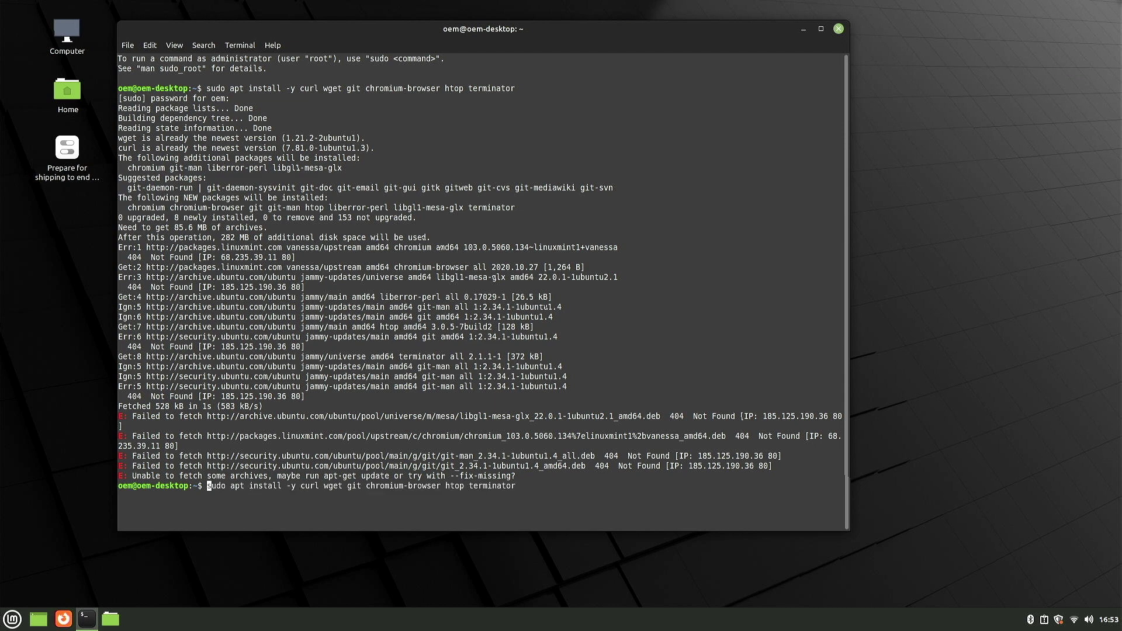
{"action": "type", "text": "sudo "}
{"action": "type", "text": "apt update &&"}
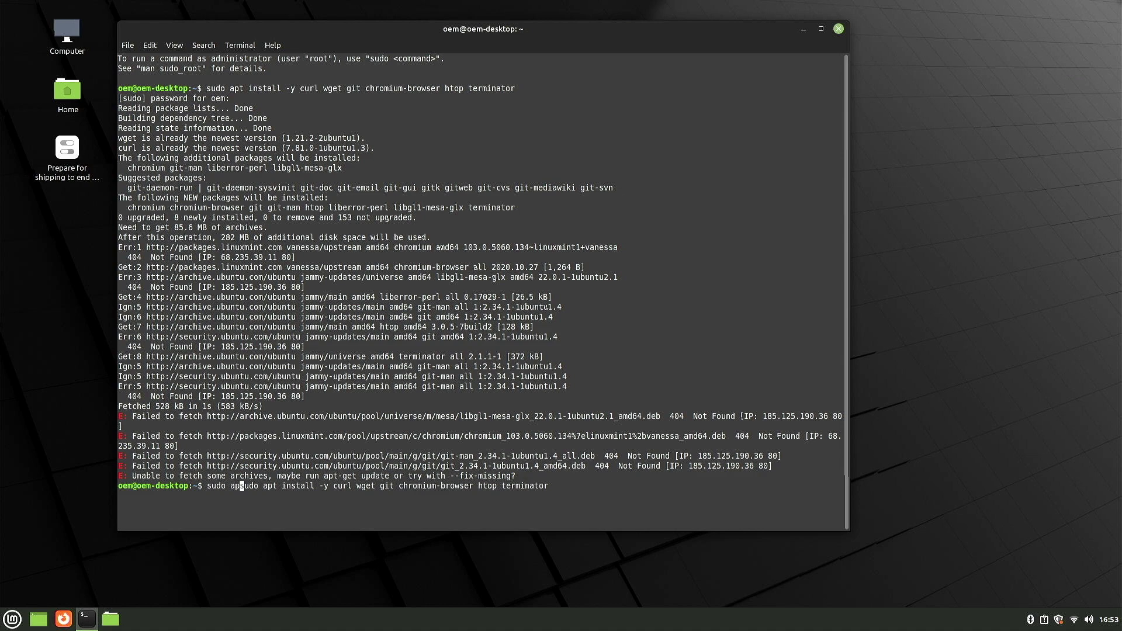
{"action": "key", "text": "Return"}
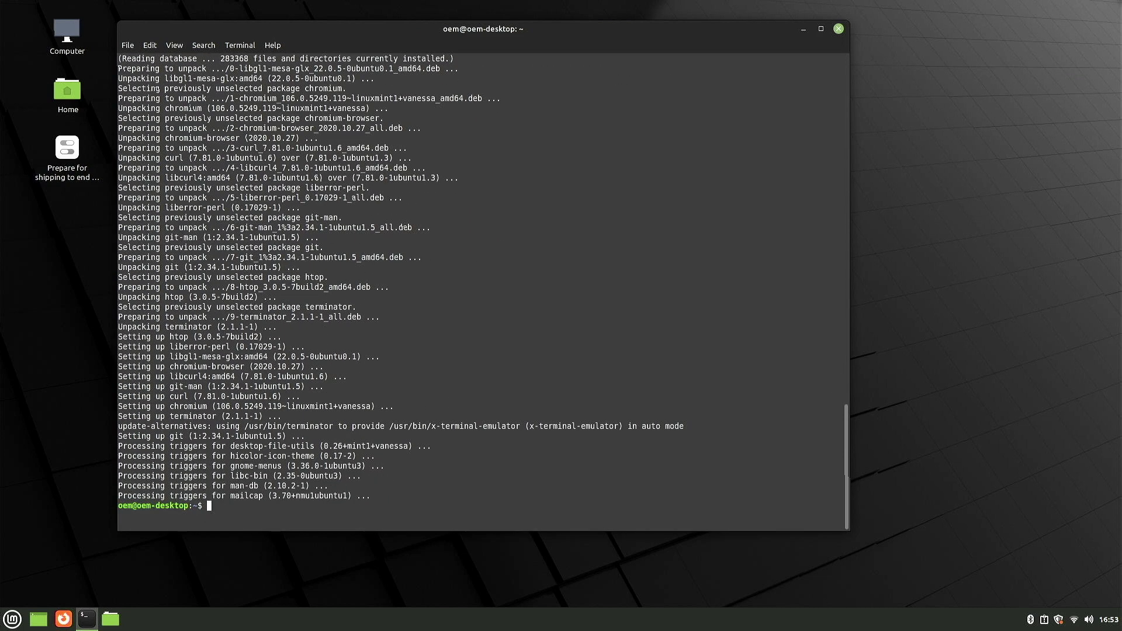
{"action": "left_click", "coordinate": [838, 29]}
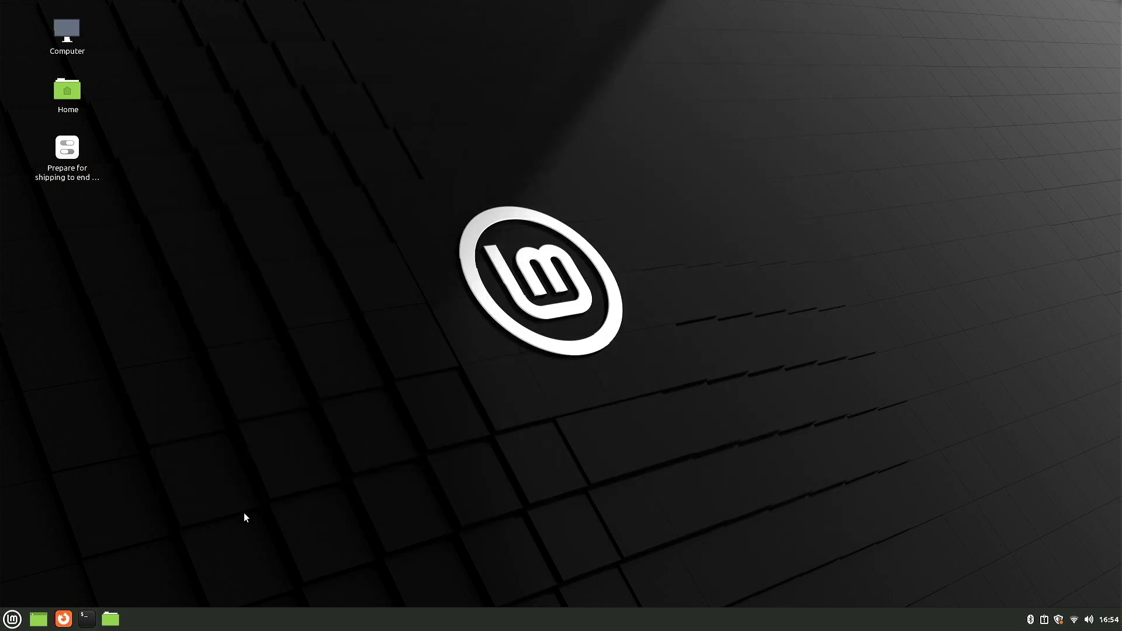
Step: Add a Terminator launcher to the panel and place it directly before the Terminal launcher
{"action": "left_click", "coordinate": [12, 619]}
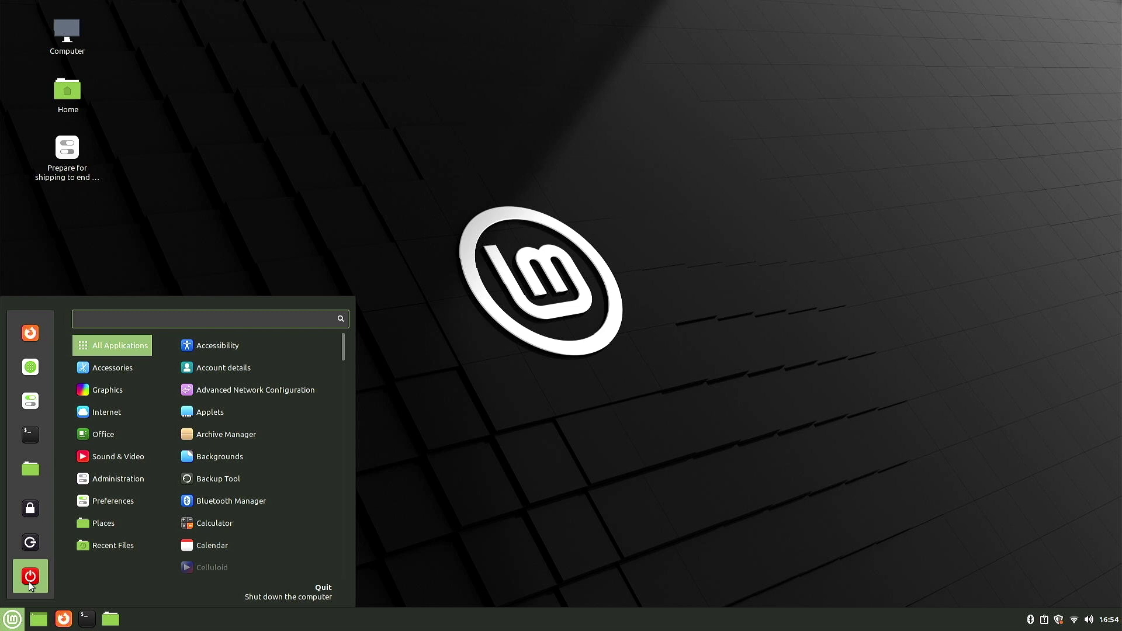
{"action": "type", "text": "ter"}
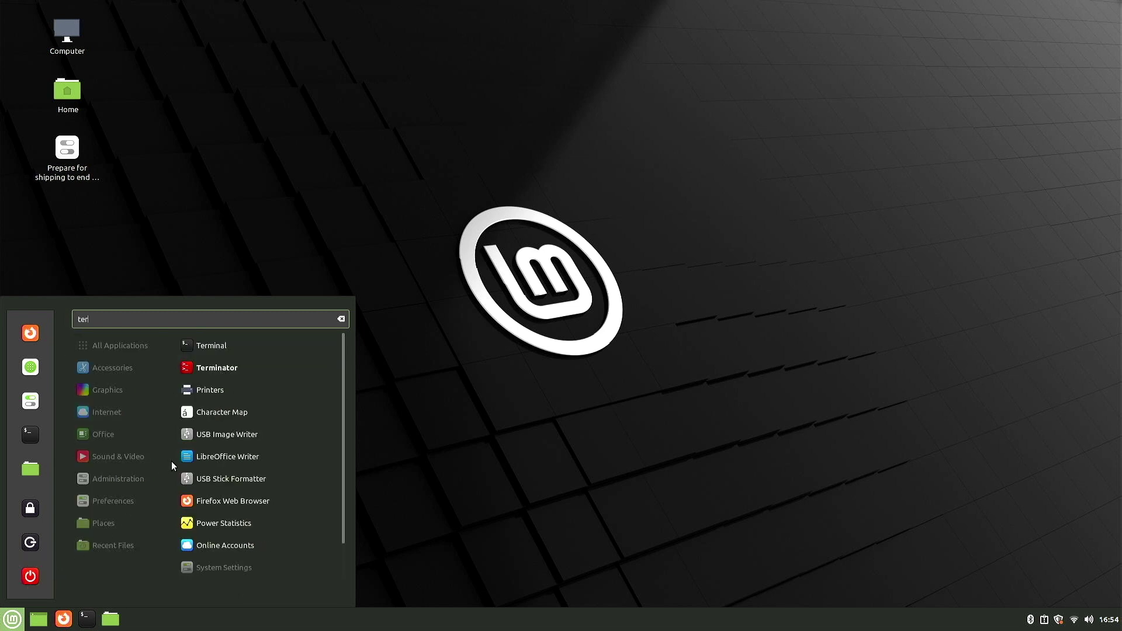
{"action": "right_click", "coordinate": [231, 367]}
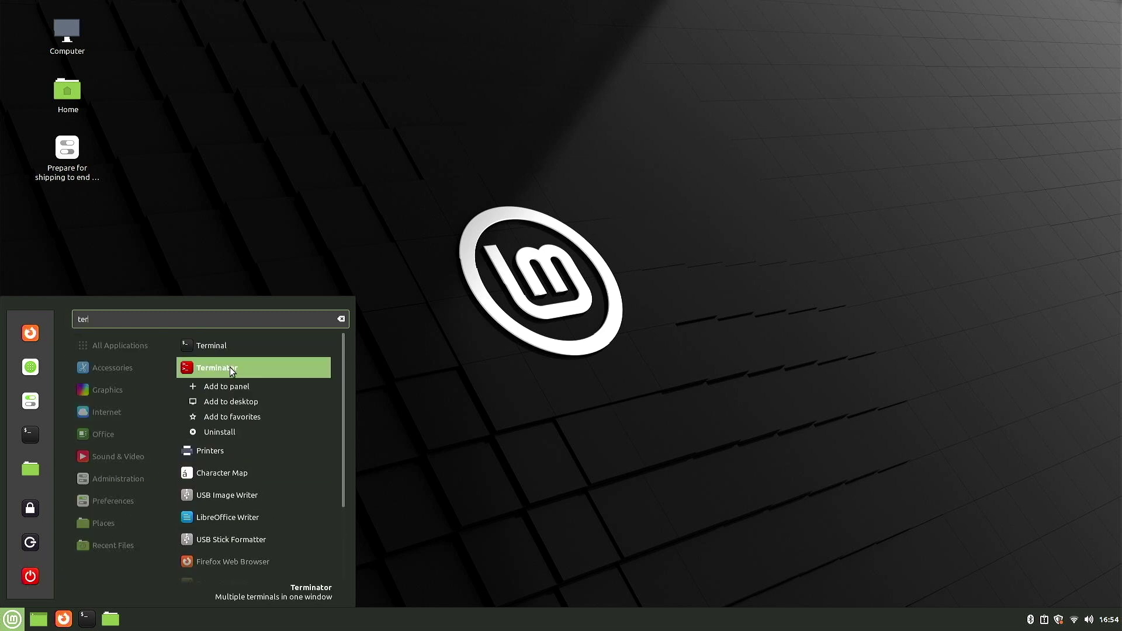
{"action": "left_click", "coordinate": [265, 390]}
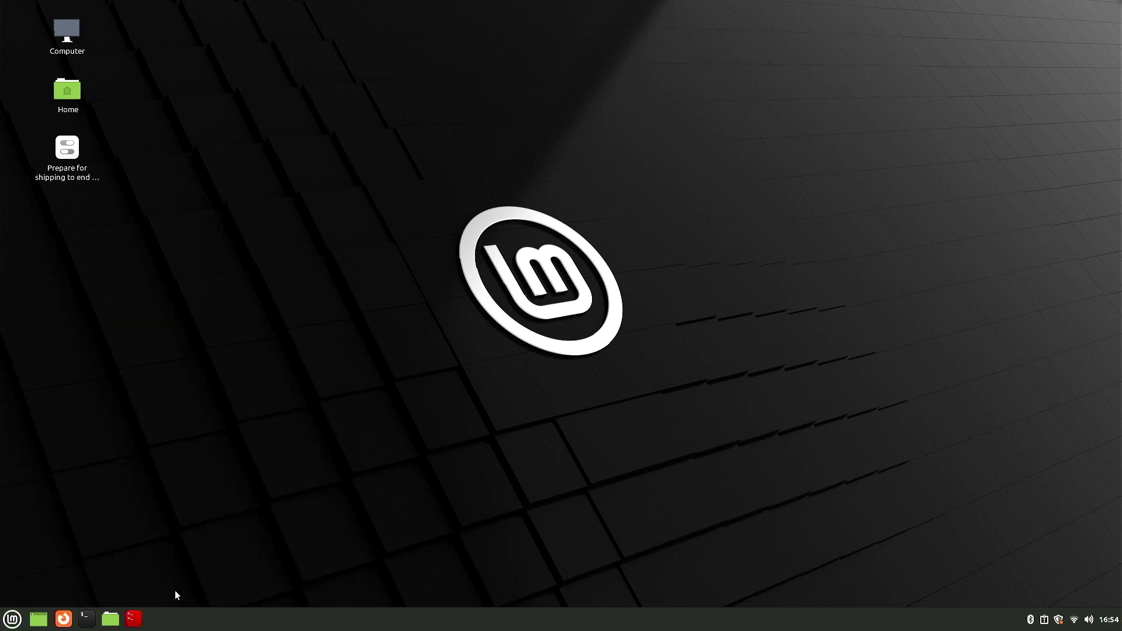
{"action": "left_click_drag", "start_coordinate": [134, 627], "coordinate": [87, 619]}
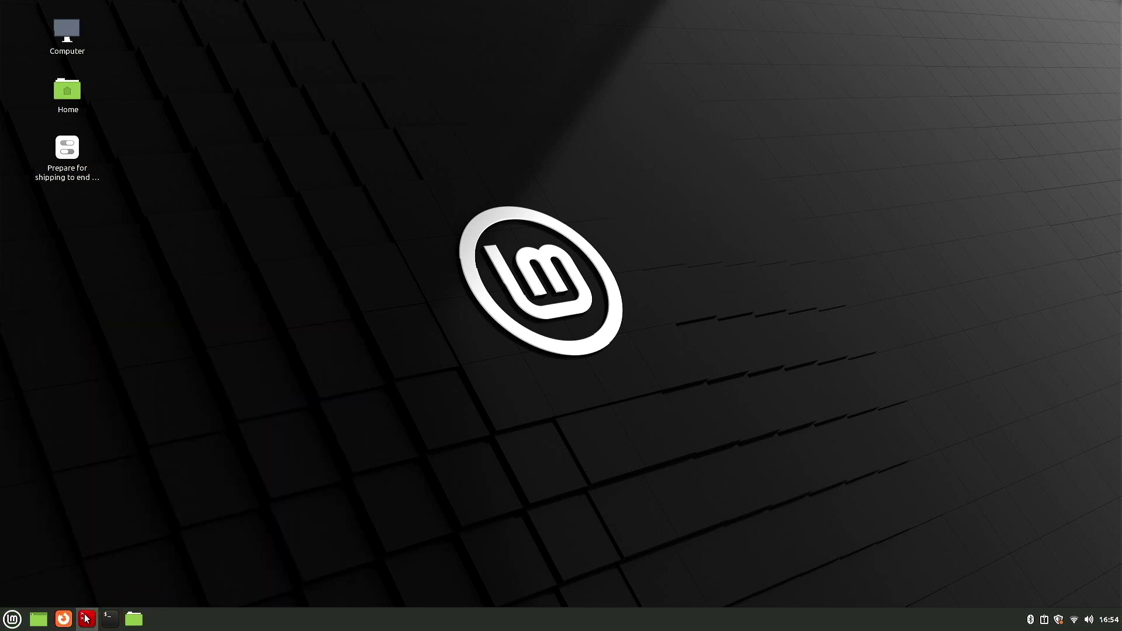
Step: Add a Chromium Web Browser launcher to the panel and place it directly before the Firefox launcher
{"action": "left_click", "coordinate": [12, 617]}
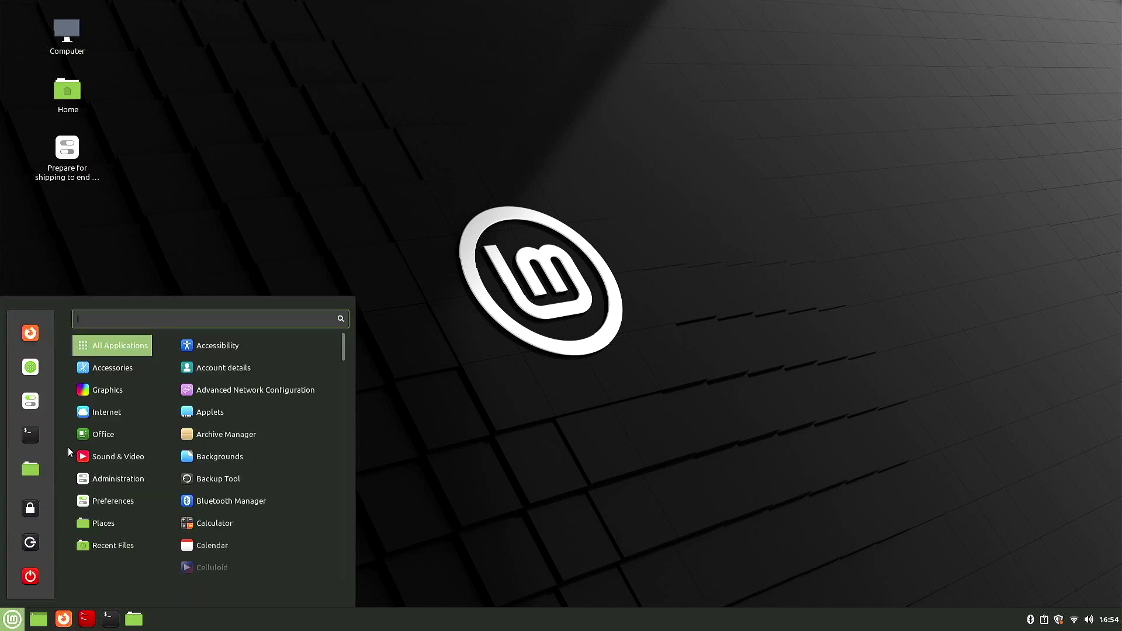
{"action": "mouse_move", "coordinate": [114, 415]}
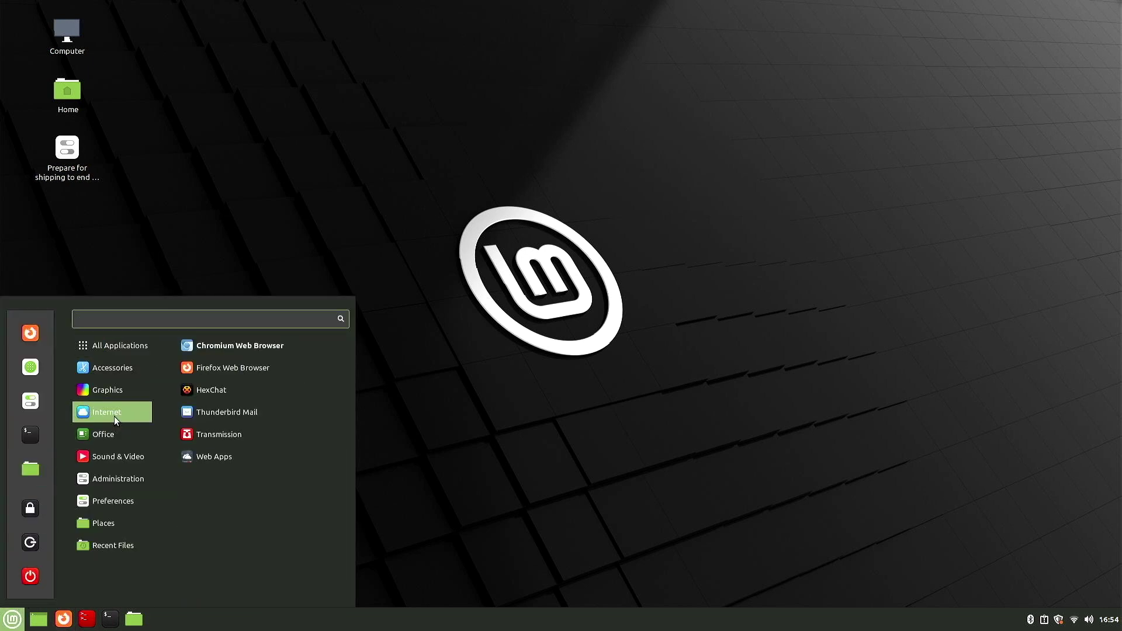
{"action": "right_click", "coordinate": [237, 345]}
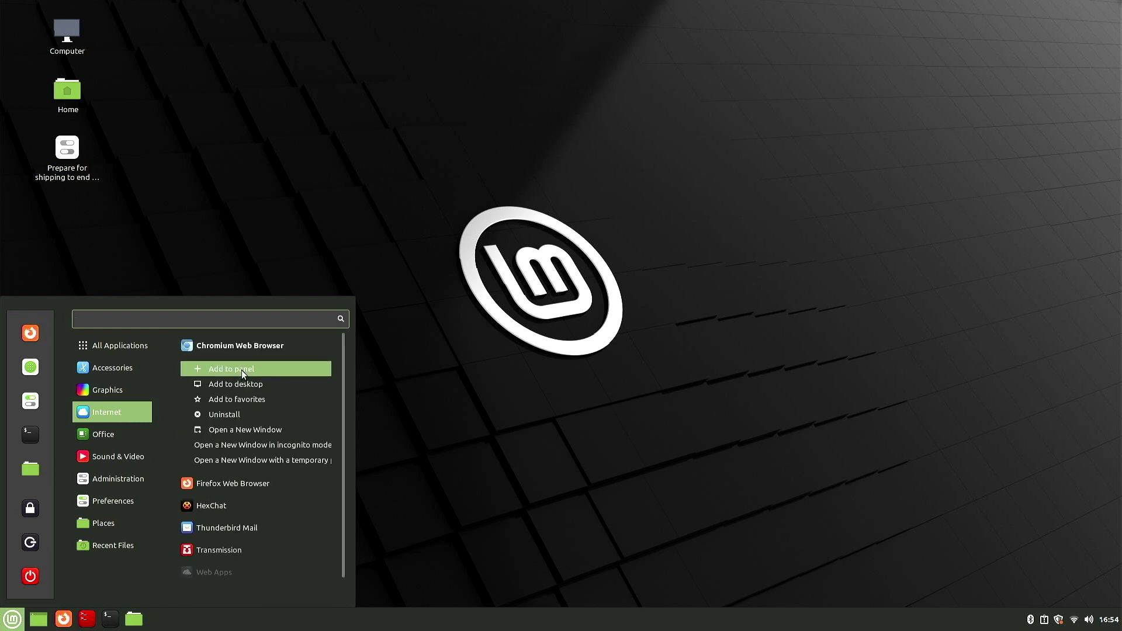
{"action": "left_click", "coordinate": [241, 370]}
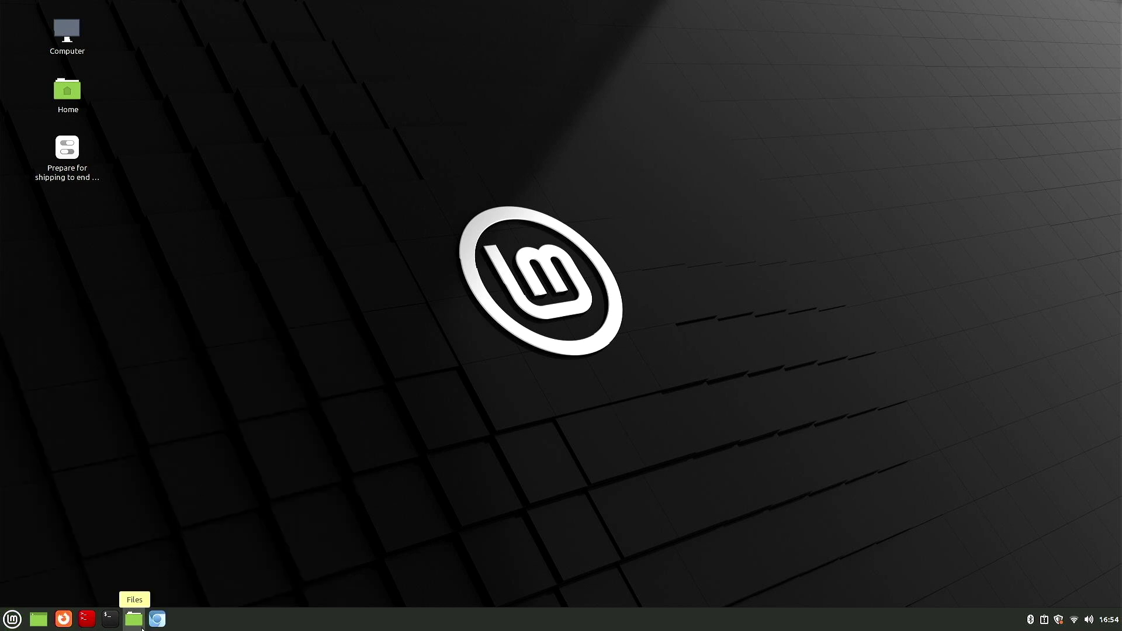
{"action": "left_click_drag", "start_coordinate": [156, 619], "coordinate": [66, 612]}
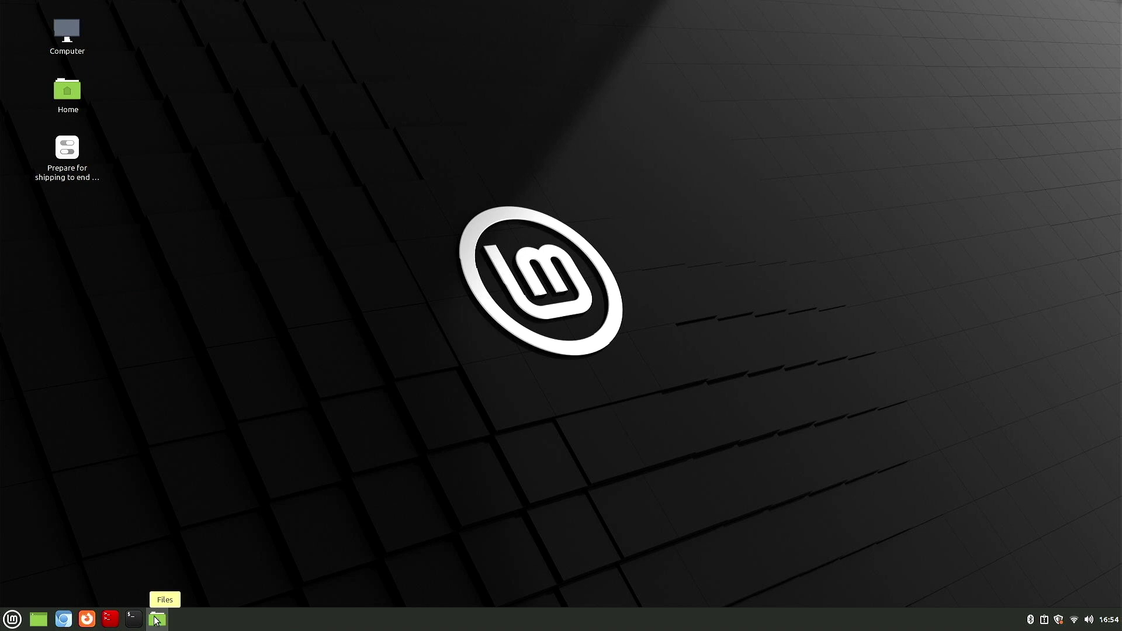
Step: Launch Chromium and create its default keyring with a blank password, accepting unencrypted storage
{"action": "left_click", "coordinate": [63, 618]}
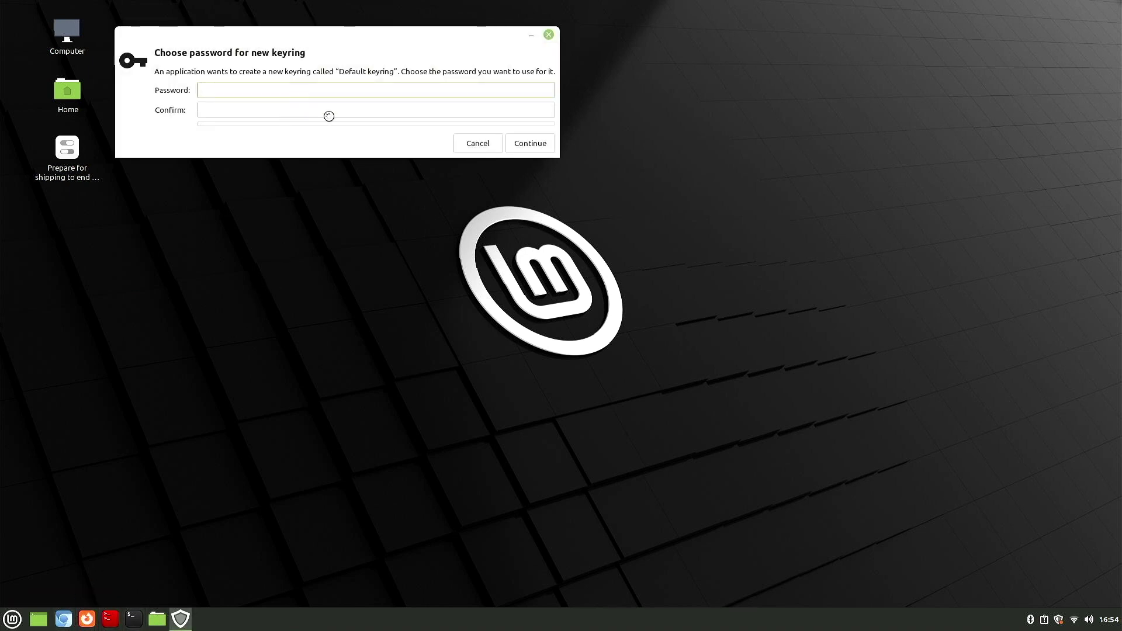
{"action": "left_click", "coordinate": [515, 144]}
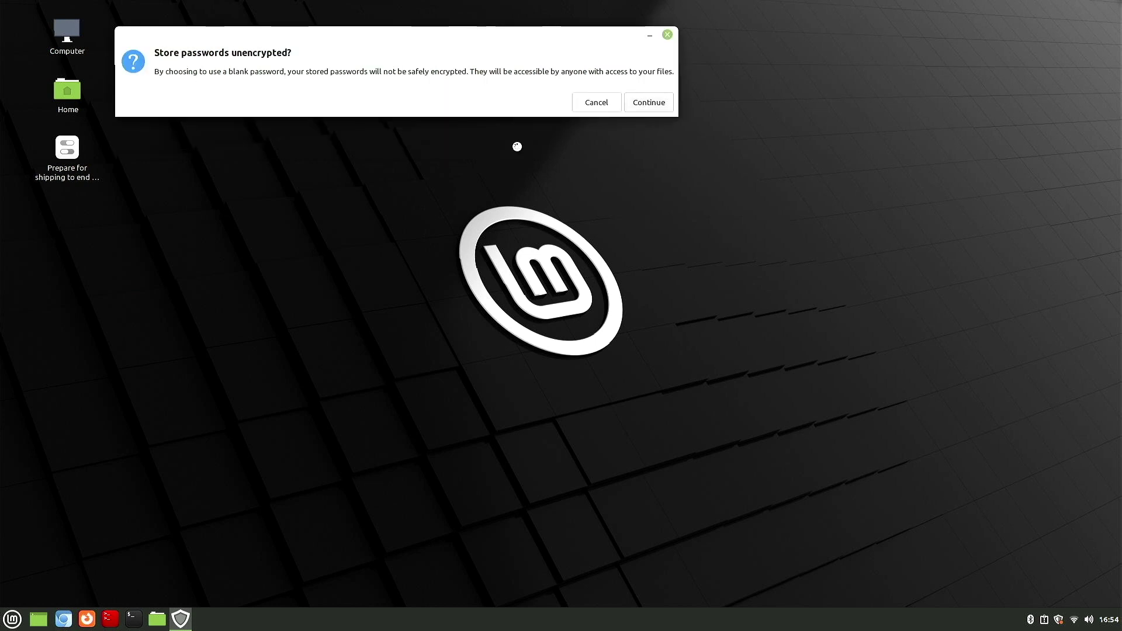
{"action": "left_click", "coordinate": [648, 102]}
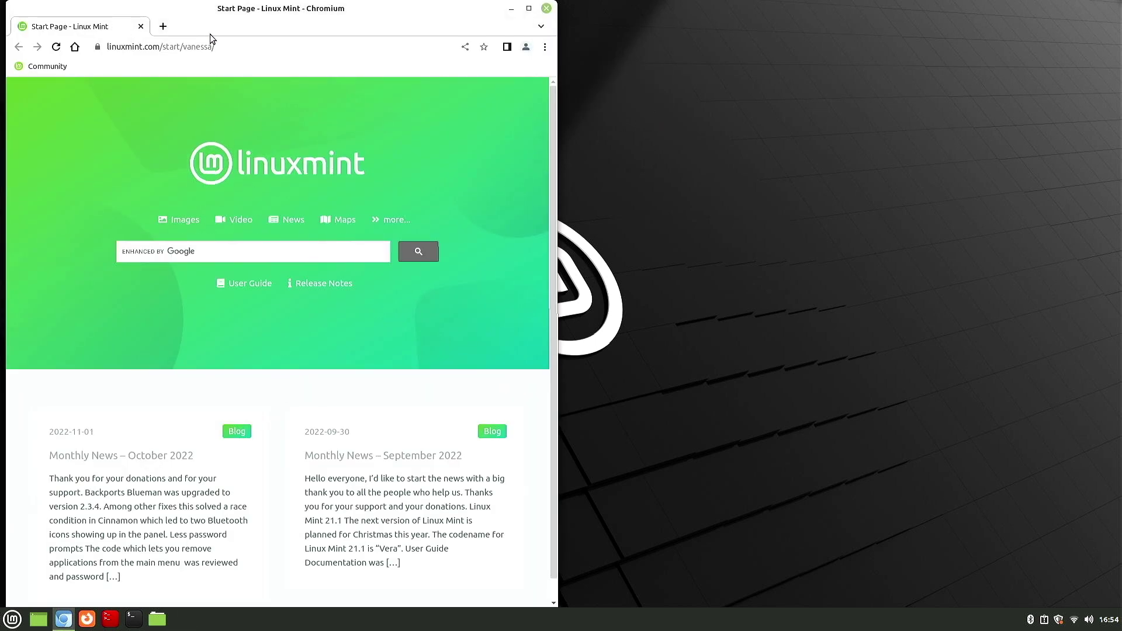
Step: Search the web for "install visual studio code" and download the Debian/Ubuntu .deb package from the official download page
{"action": "left_click", "coordinate": [231, 55]}
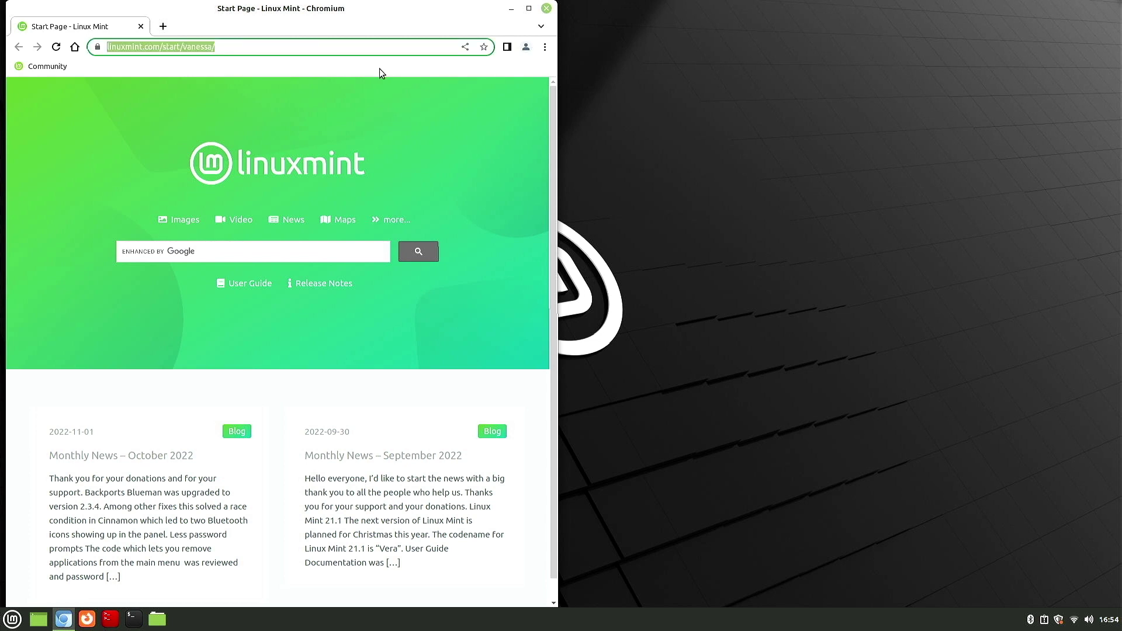
{"action": "type", "text": "install "}
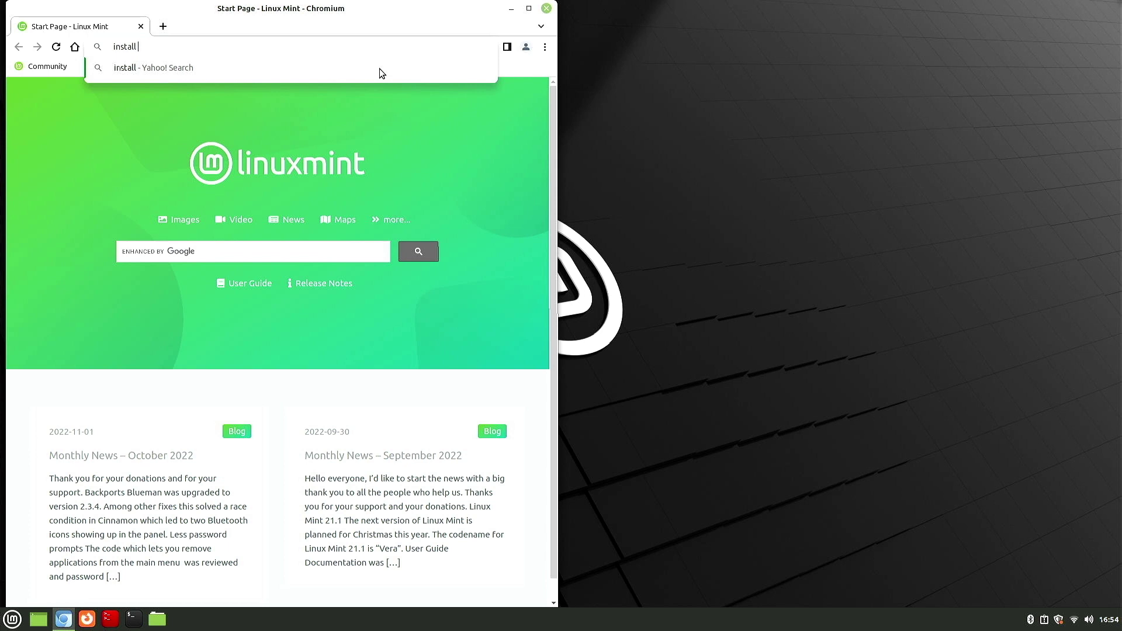
{"action": "type", "text": "visual studio code"}
{"action": "key", "text": "Return"}
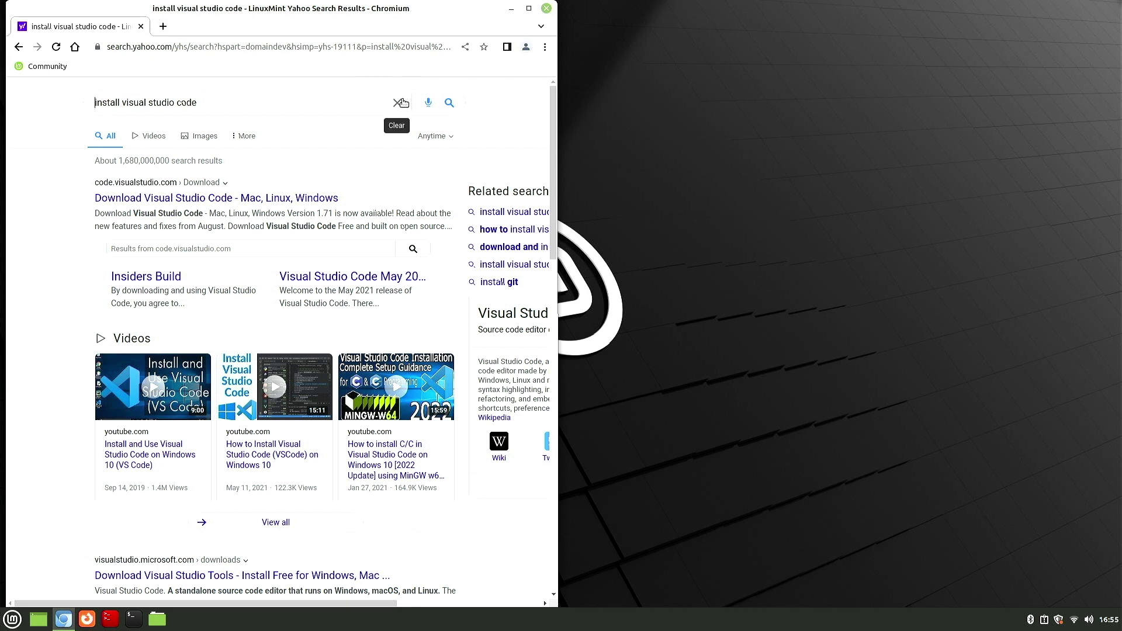
{"action": "left_click", "coordinate": [200, 198]}
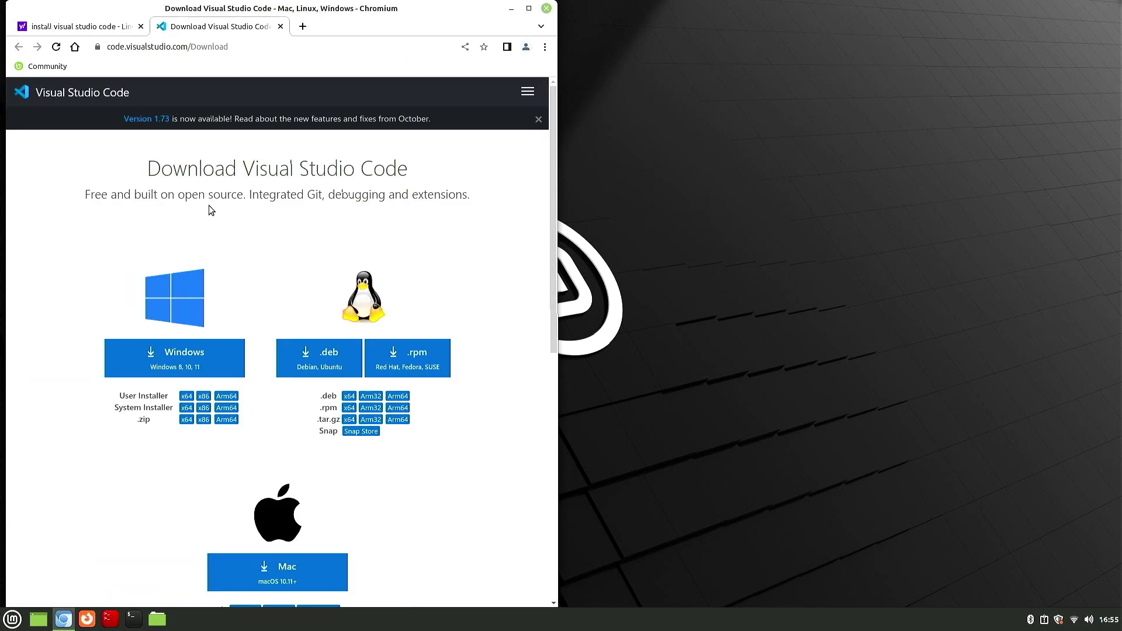
{"action": "left_click", "coordinate": [336, 355]}
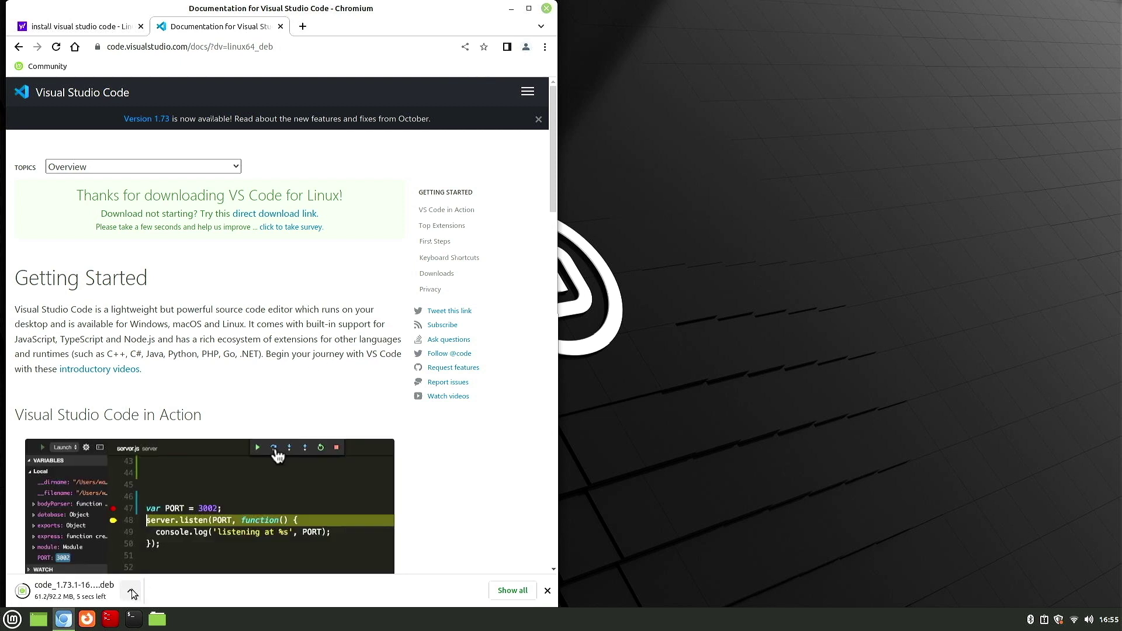
Step: Show the downloaded Visual Studio Code package in its folder and close Chromium
{"action": "left_click", "coordinate": [131, 591]}
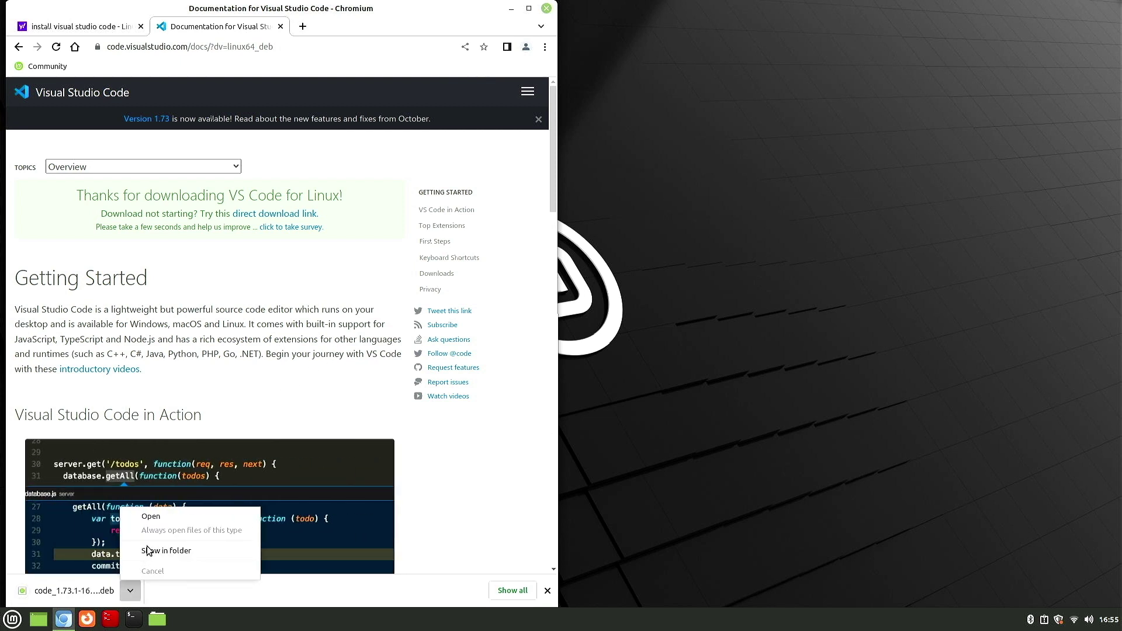
{"action": "left_click", "coordinate": [148, 550]}
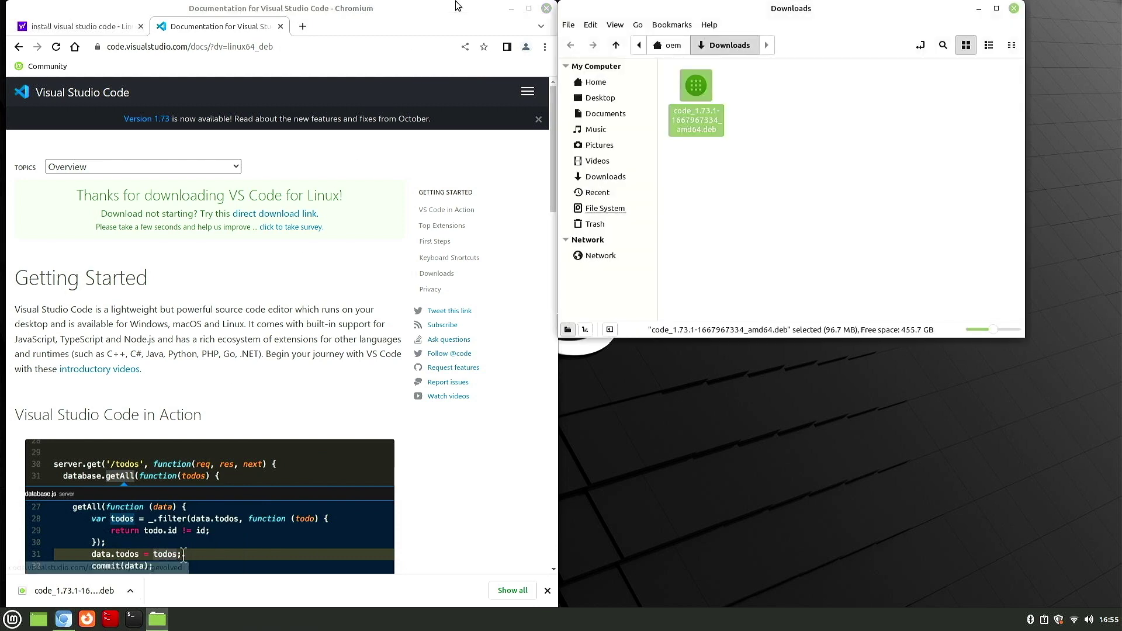
{"action": "left_click", "coordinate": [546, 9]}
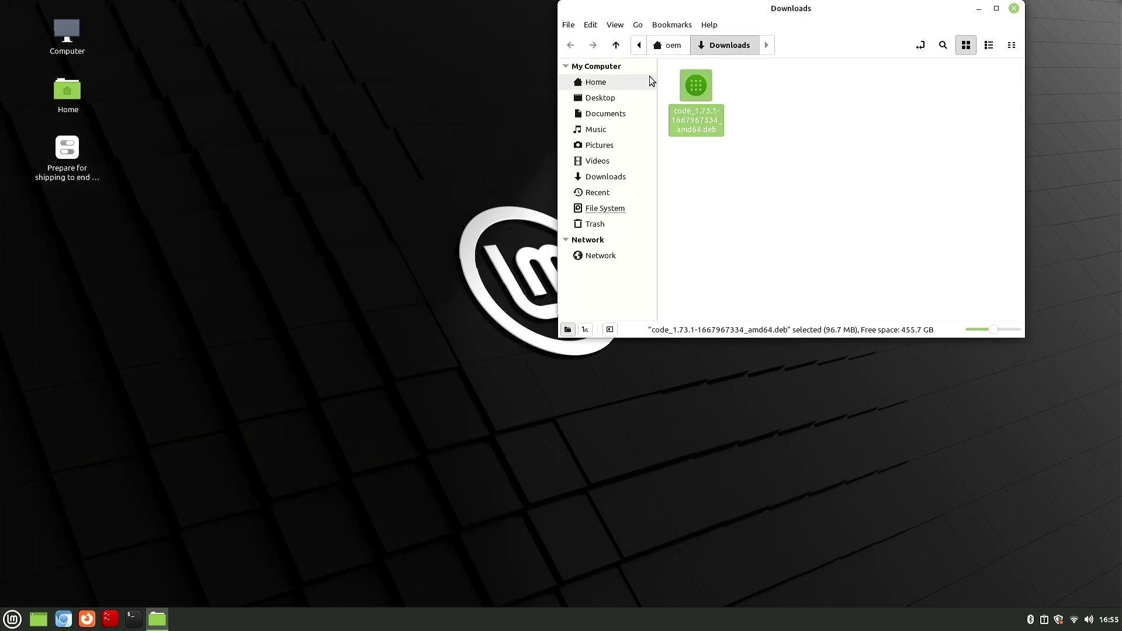
Step: Install the downloaded code .deb package with GDebi Package Installer, authenticating with the account password
{"action": "right_click", "coordinate": [699, 97]}
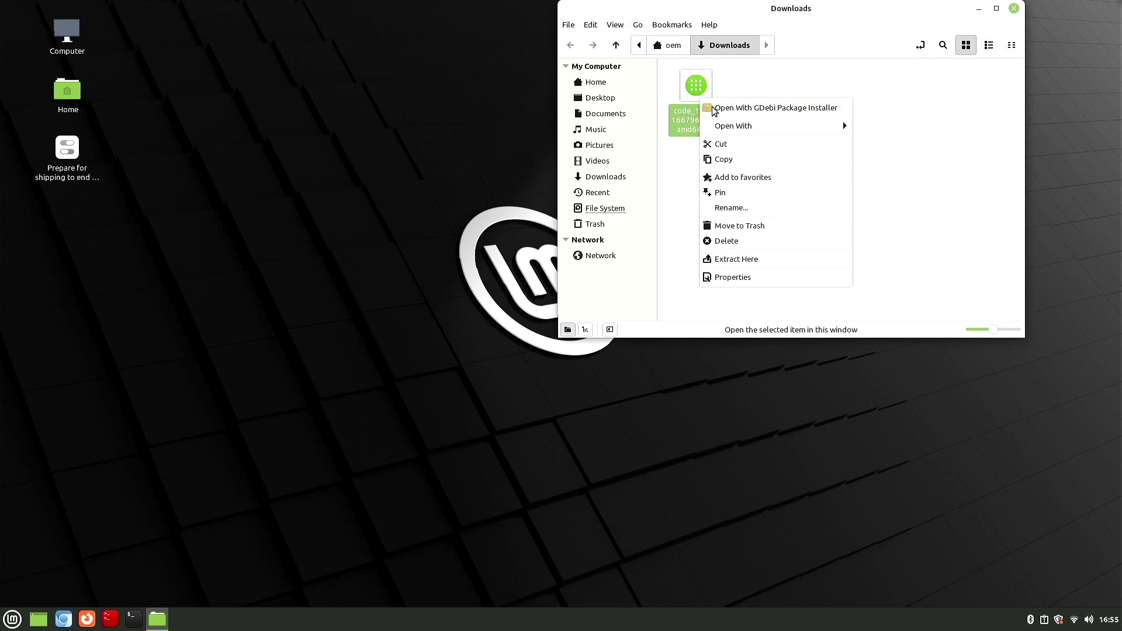
{"action": "left_click", "coordinate": [713, 107]}
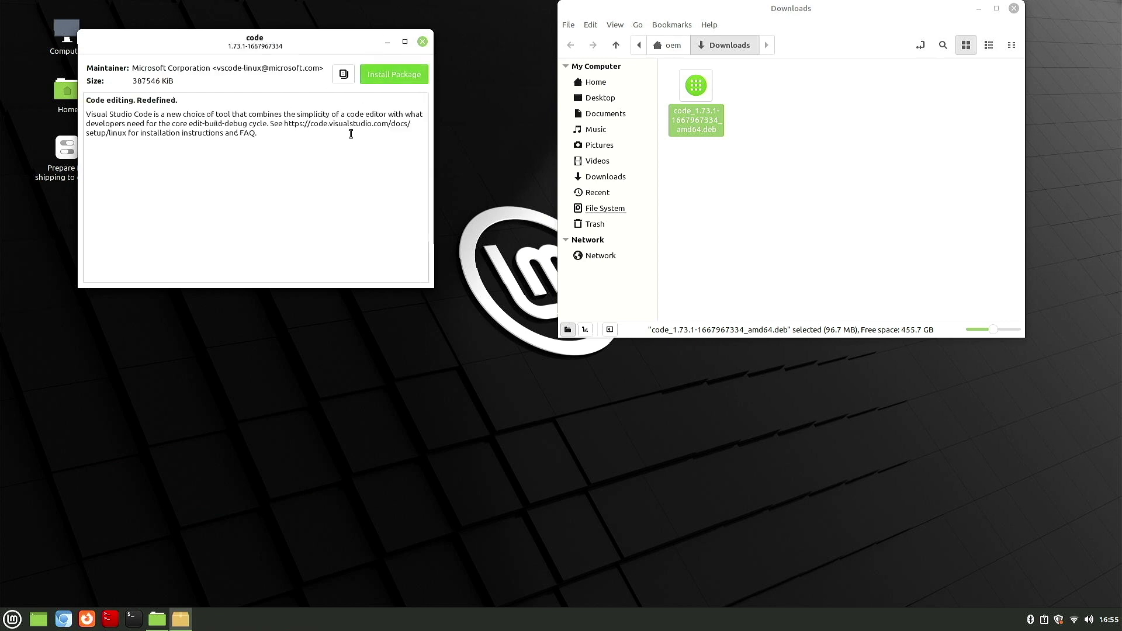
{"action": "left_click", "coordinate": [401, 75]}
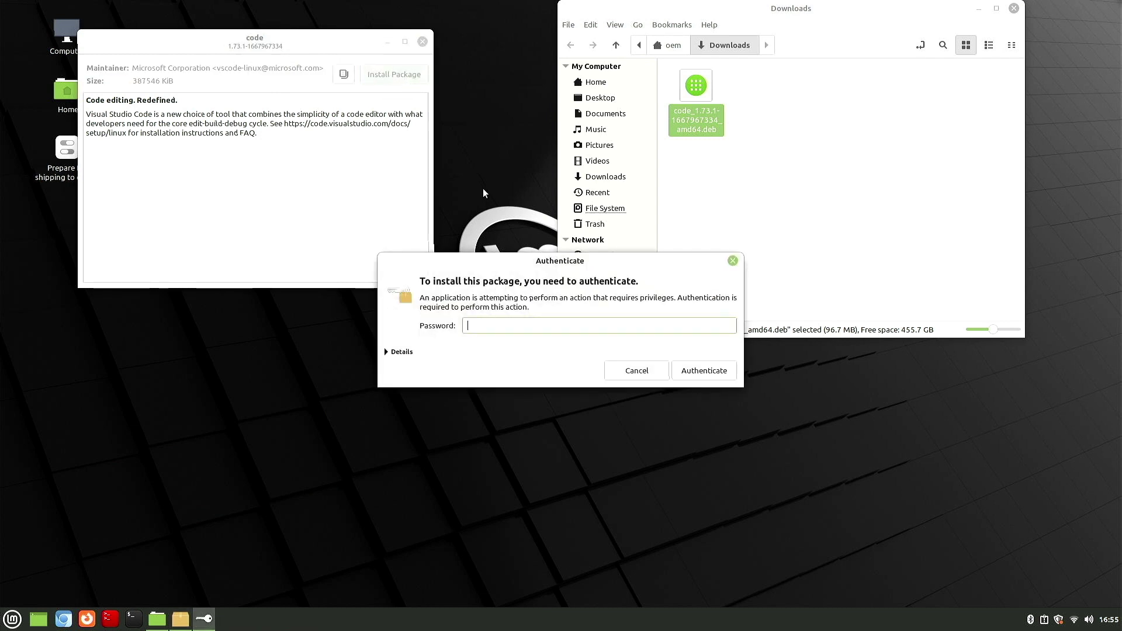
{"action": "type", "text": "••••••"}
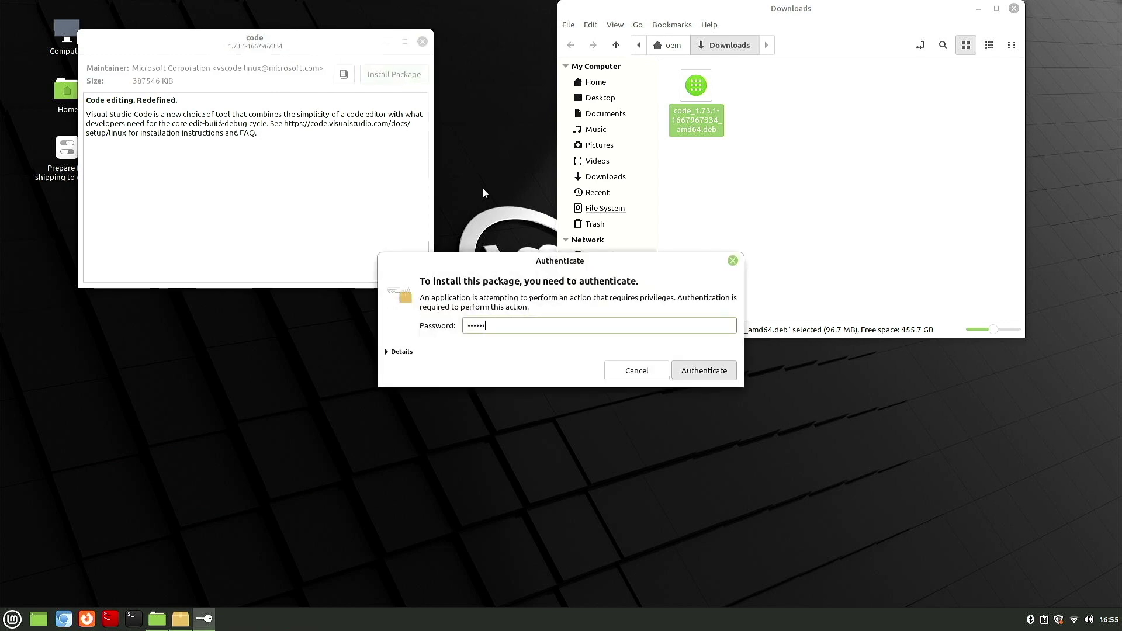
{"action": "key", "text": "Return"}
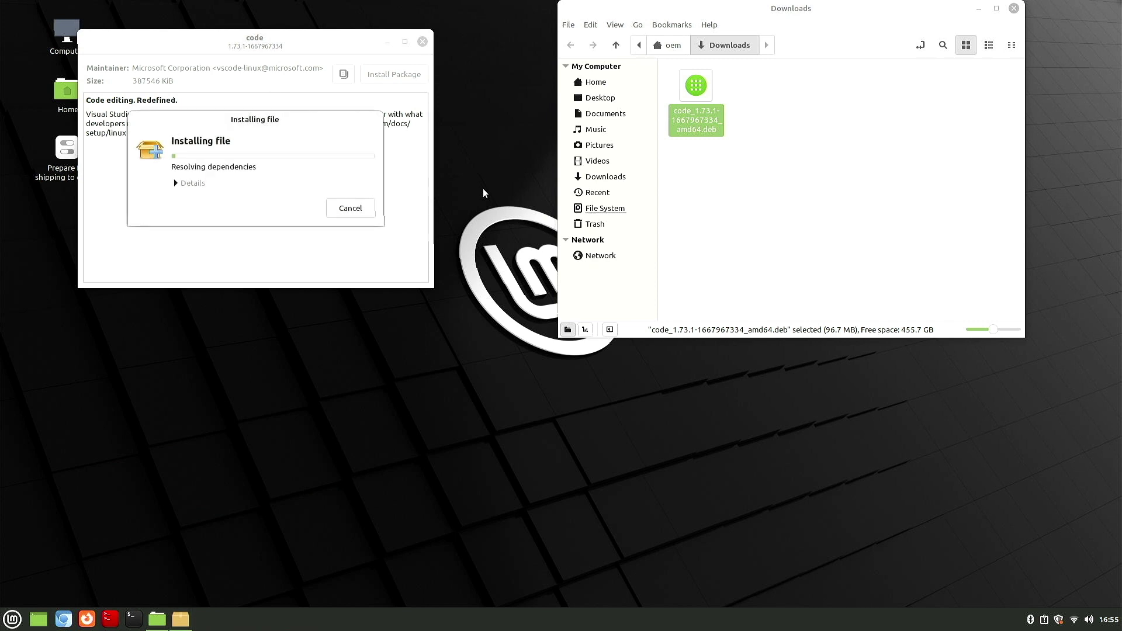
Step: Move the downloaded code .deb package to the trash and empty the trash, closing the Downloads and package installer windows
{"action": "left_click", "coordinate": [721, 130]}
{"action": "right_click", "coordinate": [704, 88]}
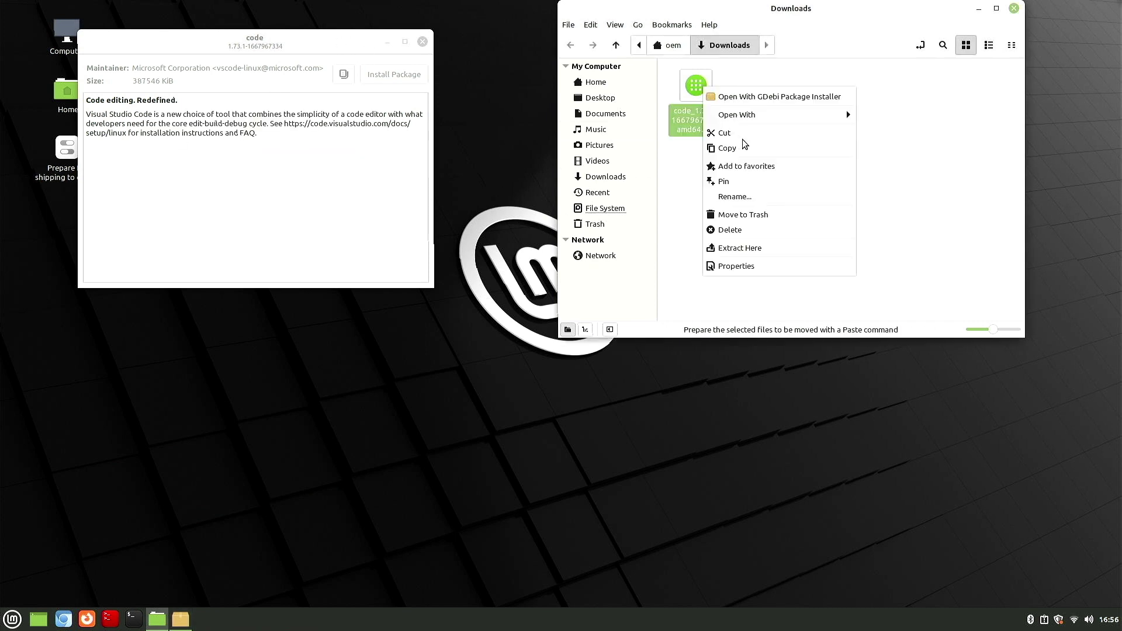
{"action": "left_click", "coordinate": [766, 215]}
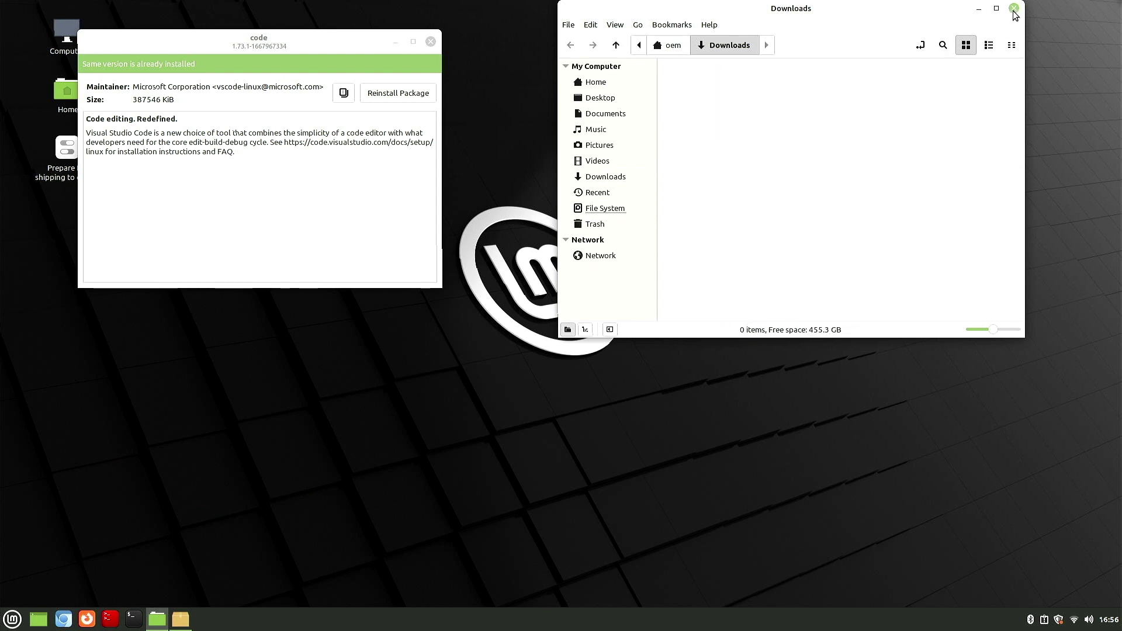
{"action": "right_click", "coordinate": [592, 221]}
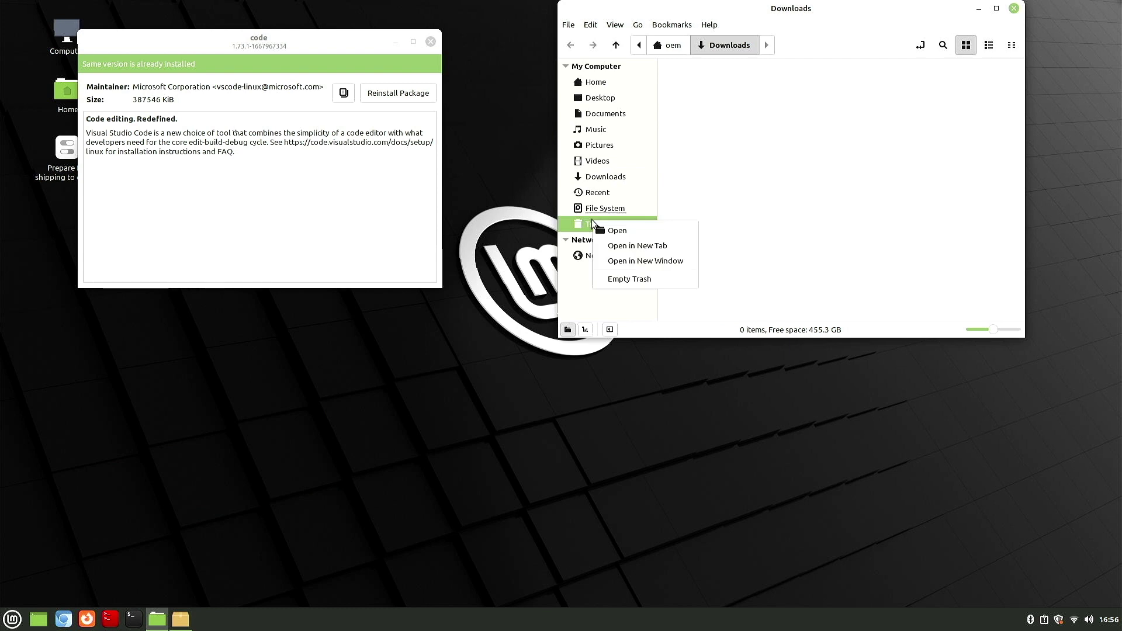
{"action": "left_click", "coordinate": [630, 280]}
{"action": "left_click", "coordinate": [845, 221]}
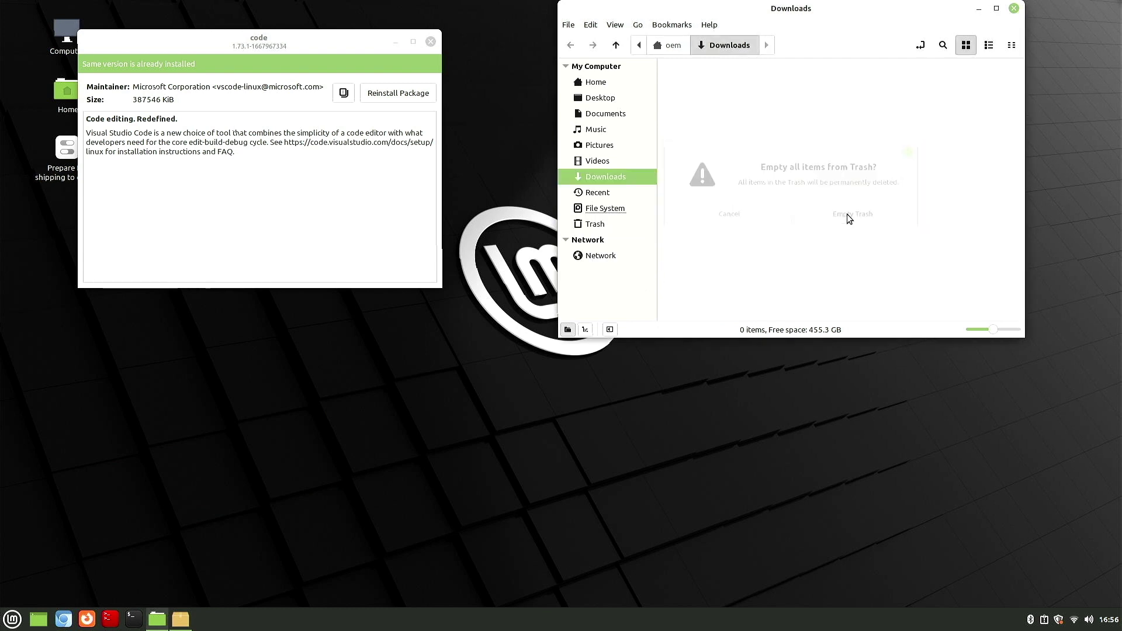
{"action": "left_click", "coordinate": [1014, 9]}
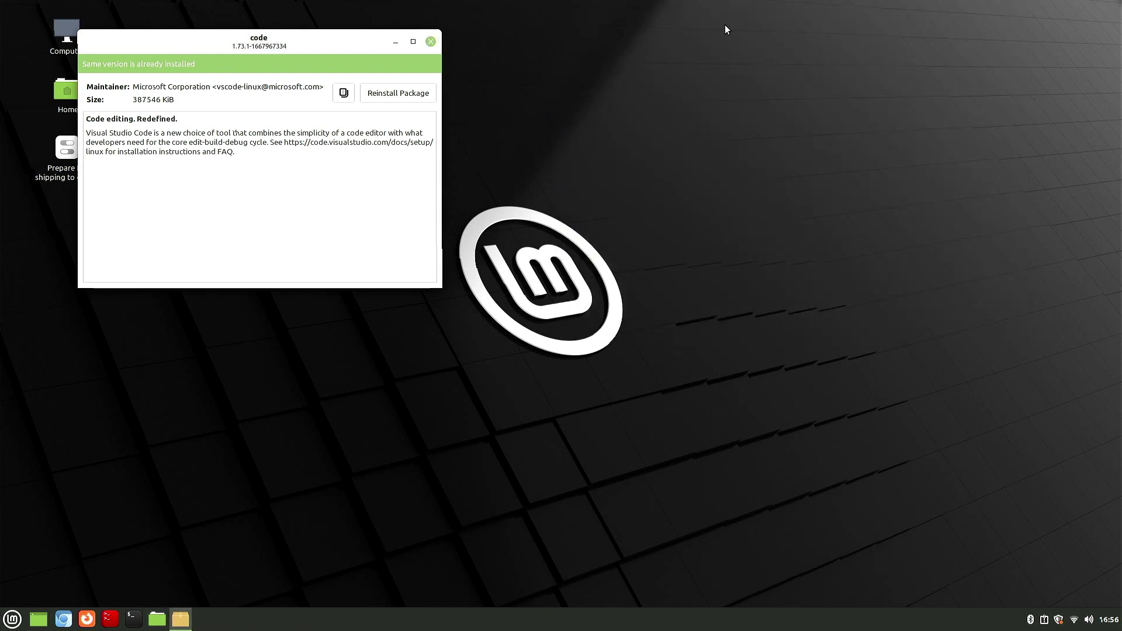
{"action": "left_click", "coordinate": [431, 44]}
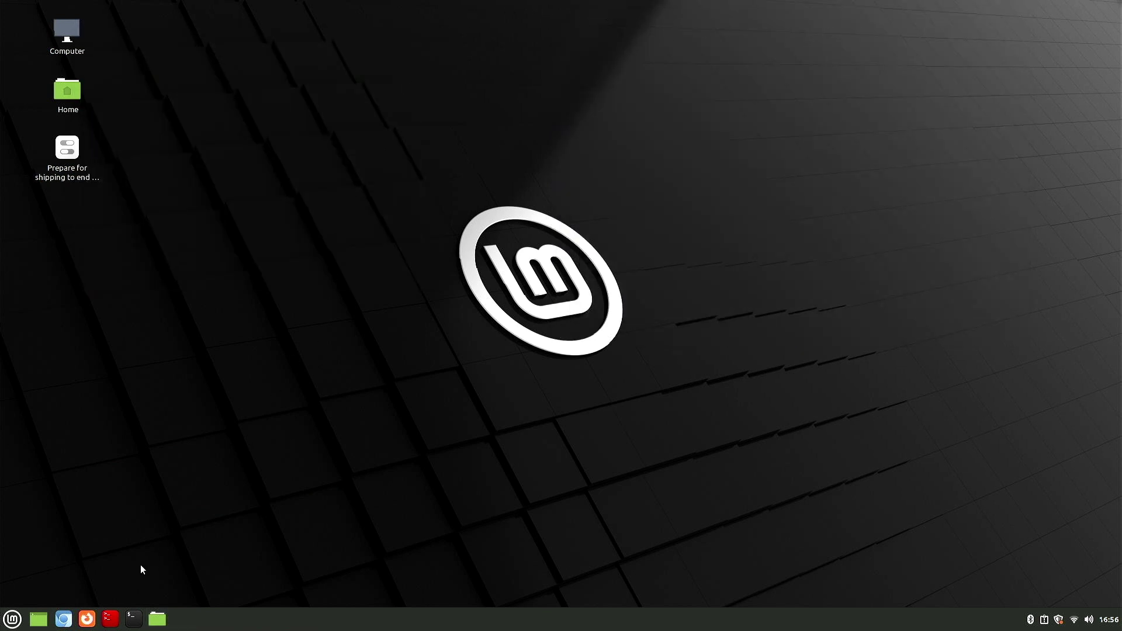
Step: Add Visual Studio Code to the panel between Firefox and Terminator, and launch it once as a test before closing it
{"action": "left_click", "coordinate": [3, 619]}
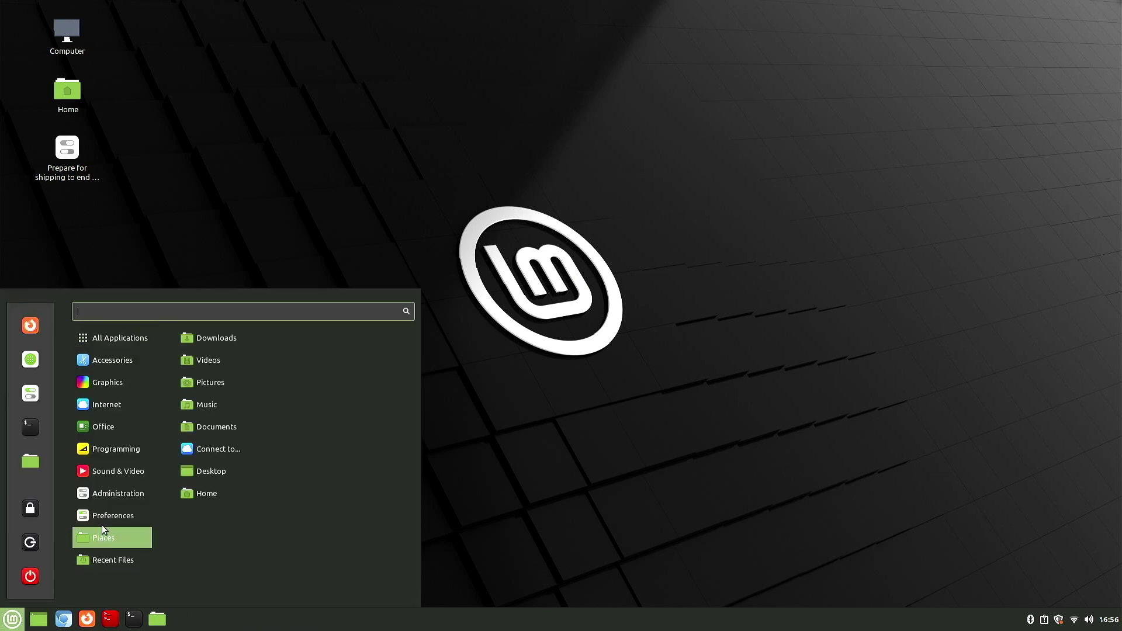
{"action": "mouse_move", "coordinate": [124, 450]}
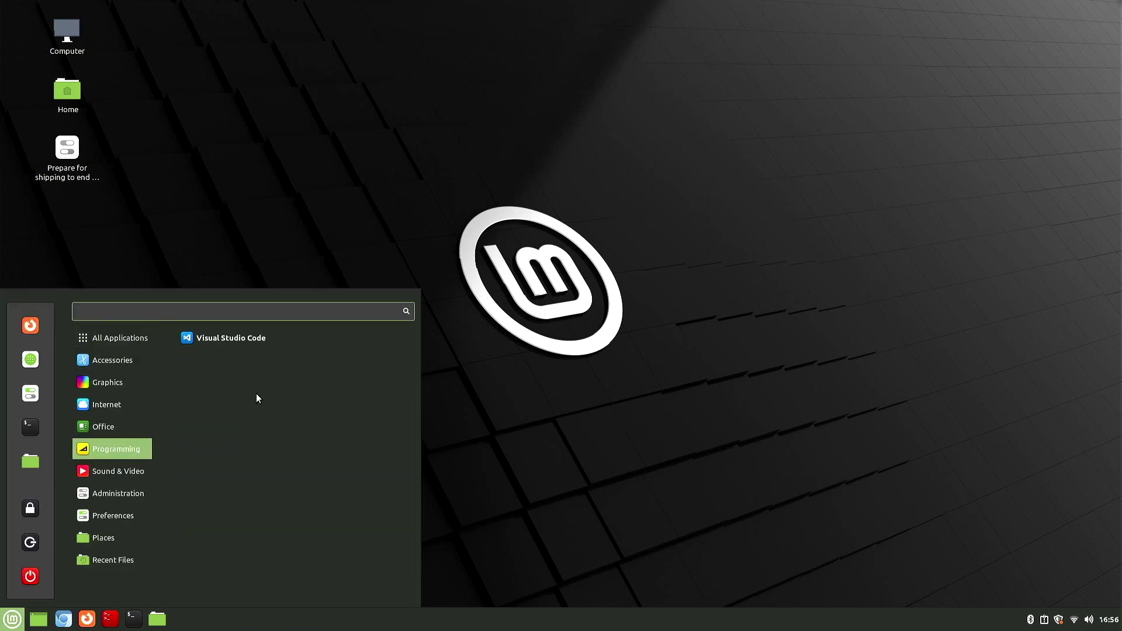
{"action": "right_click", "coordinate": [304, 338]}
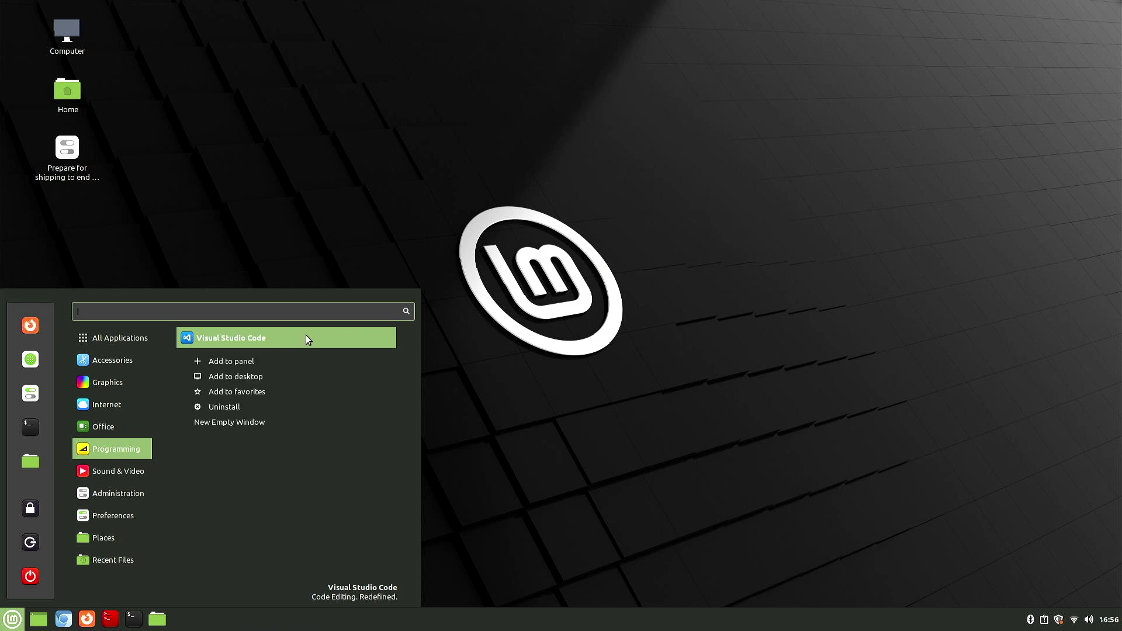
{"action": "left_click", "coordinate": [293, 363]}
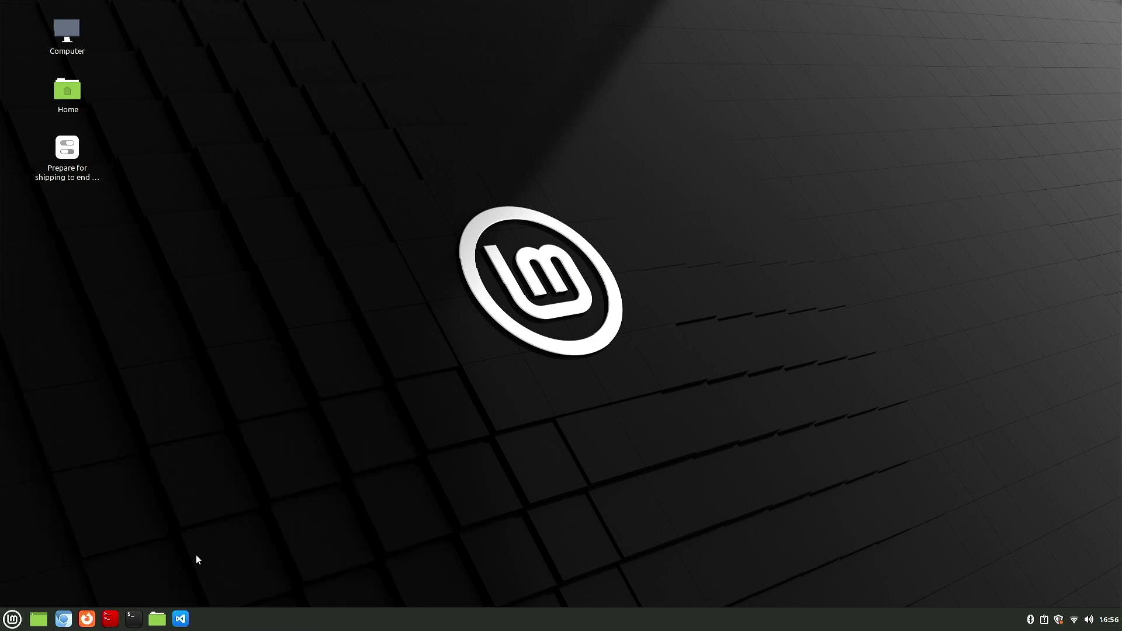
{"action": "left_click_drag", "start_coordinate": [181, 618], "coordinate": [105, 616]}
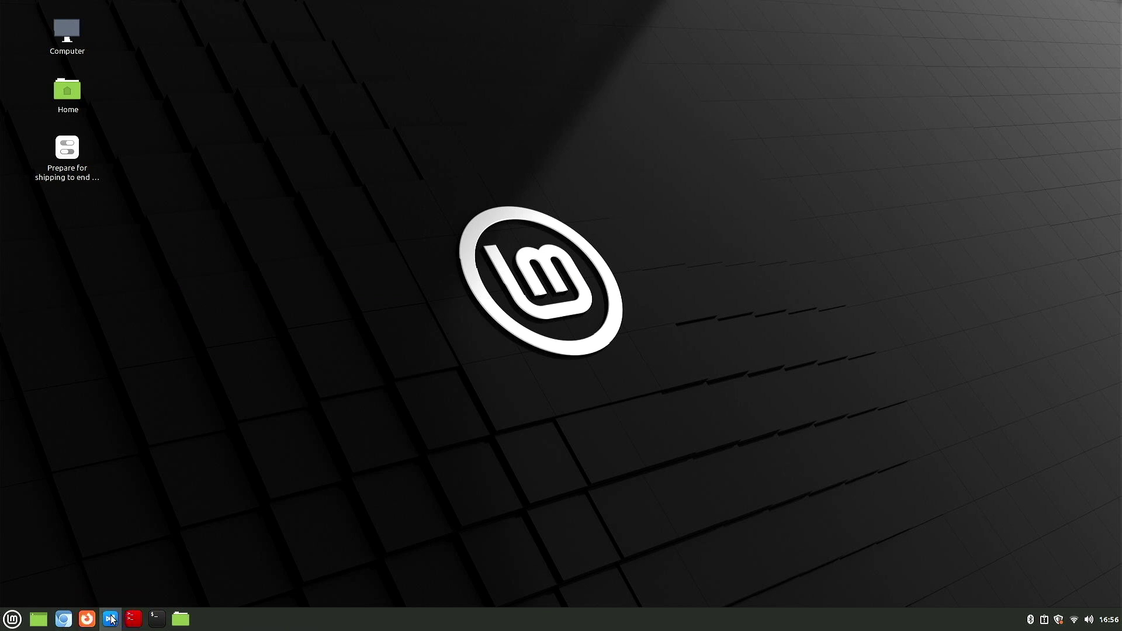
{"action": "left_click", "coordinate": [111, 620]}
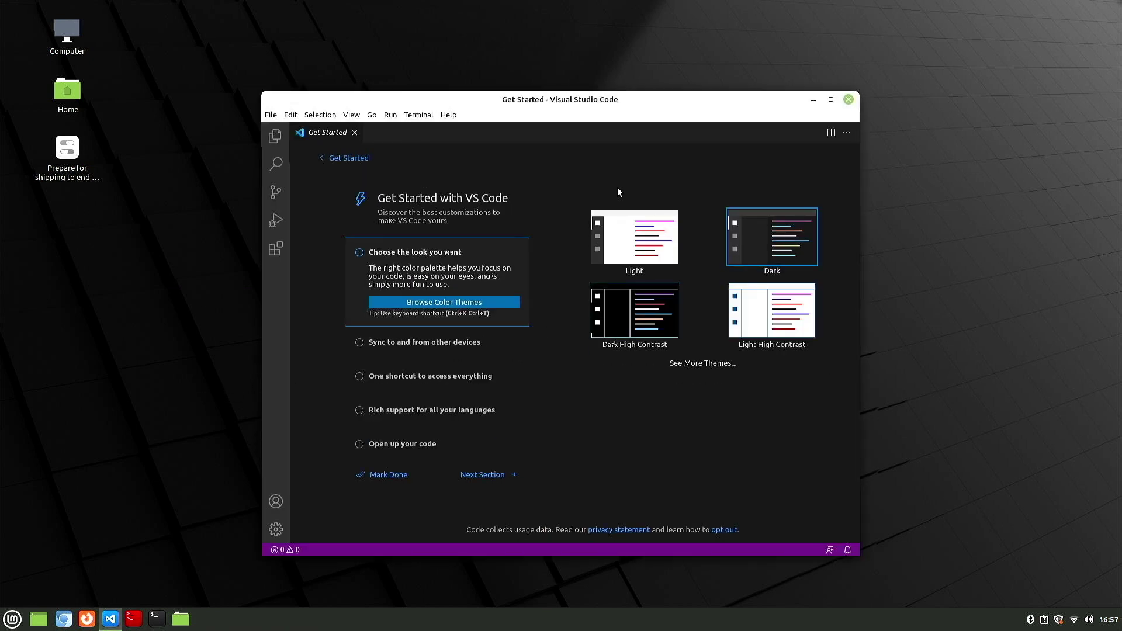
{"action": "left_click", "coordinate": [849, 101]}
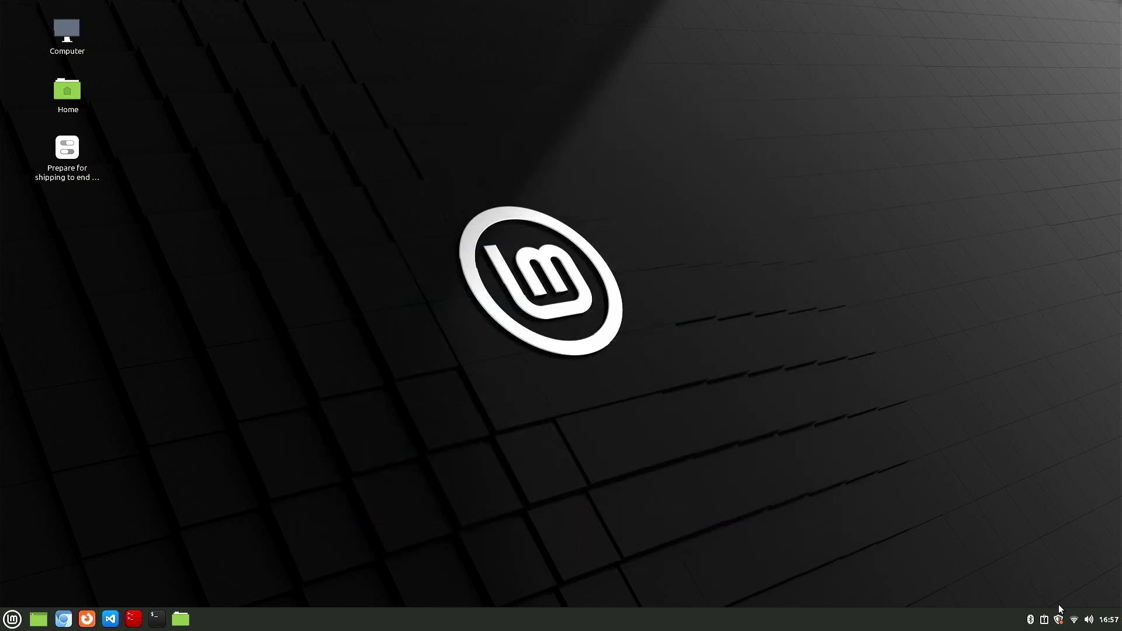
Step: Open Update Manager past its welcome page and apply its own new version, authenticating with the account password
{"action": "left_click", "coordinate": [1059, 619]}
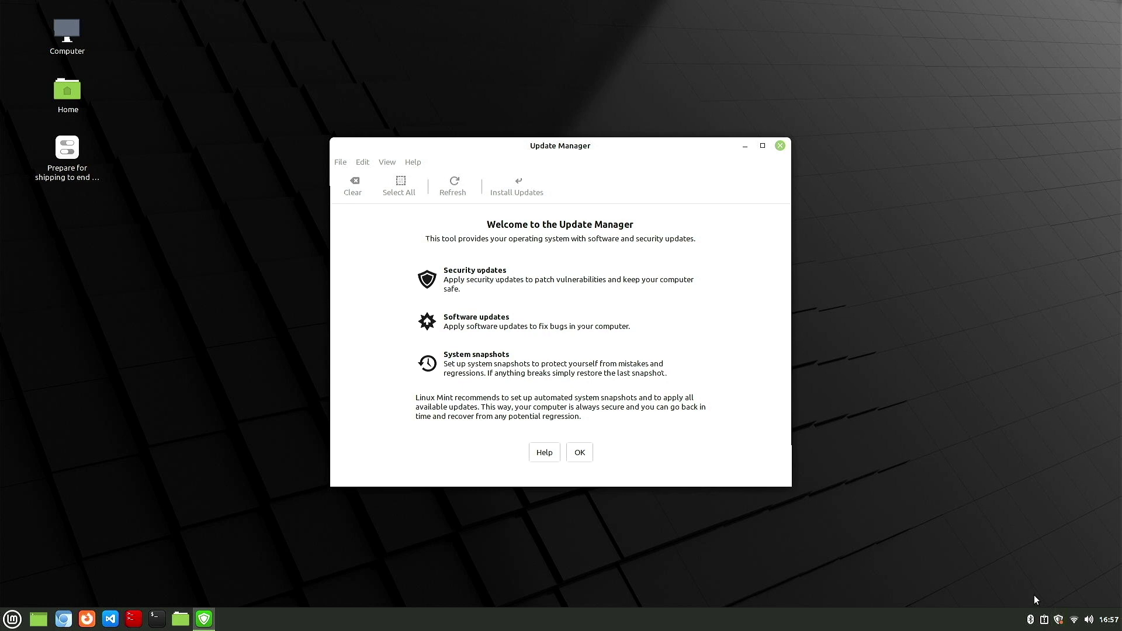
{"action": "left_click", "coordinate": [578, 452]}
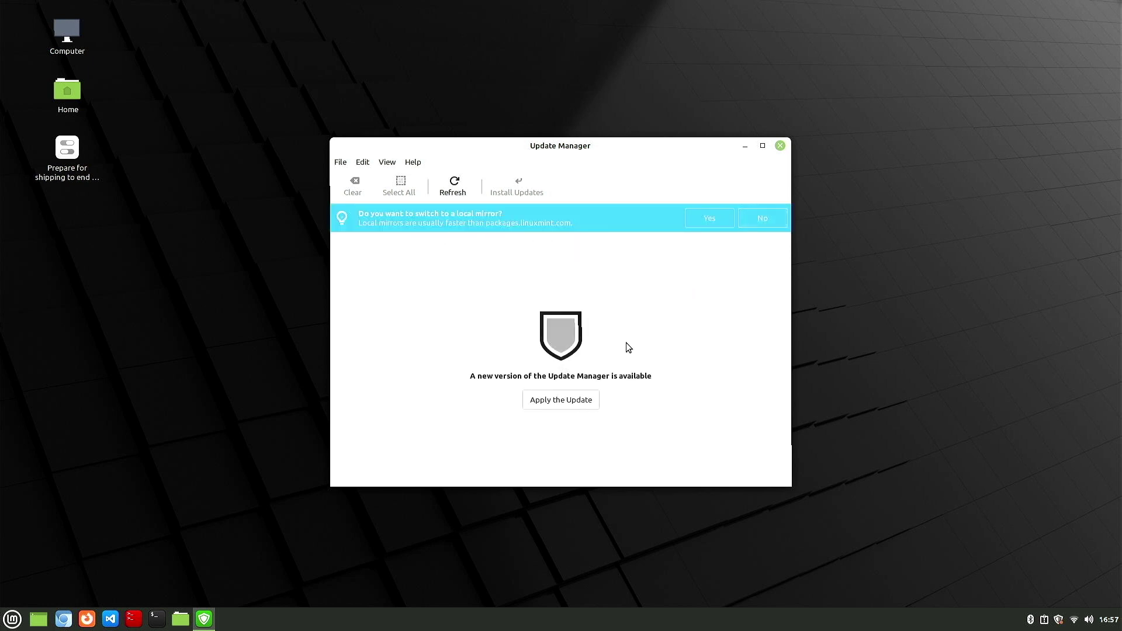
{"action": "left_click", "coordinate": [561, 394]}
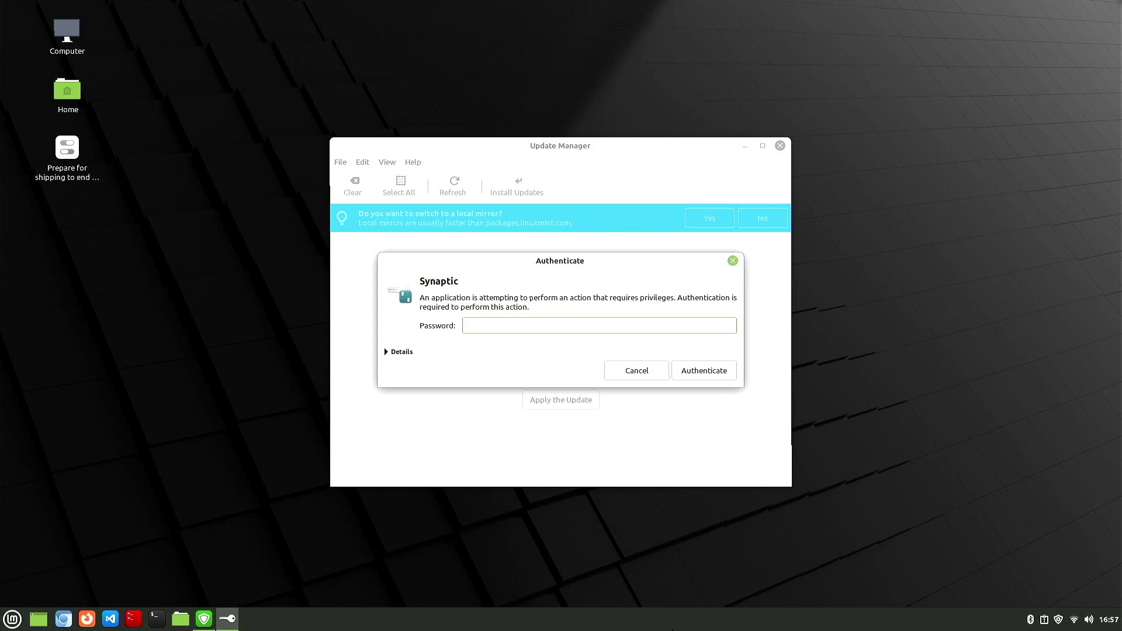
{"action": "type", "text": "••••••"}
{"action": "key", "text": "Return"}
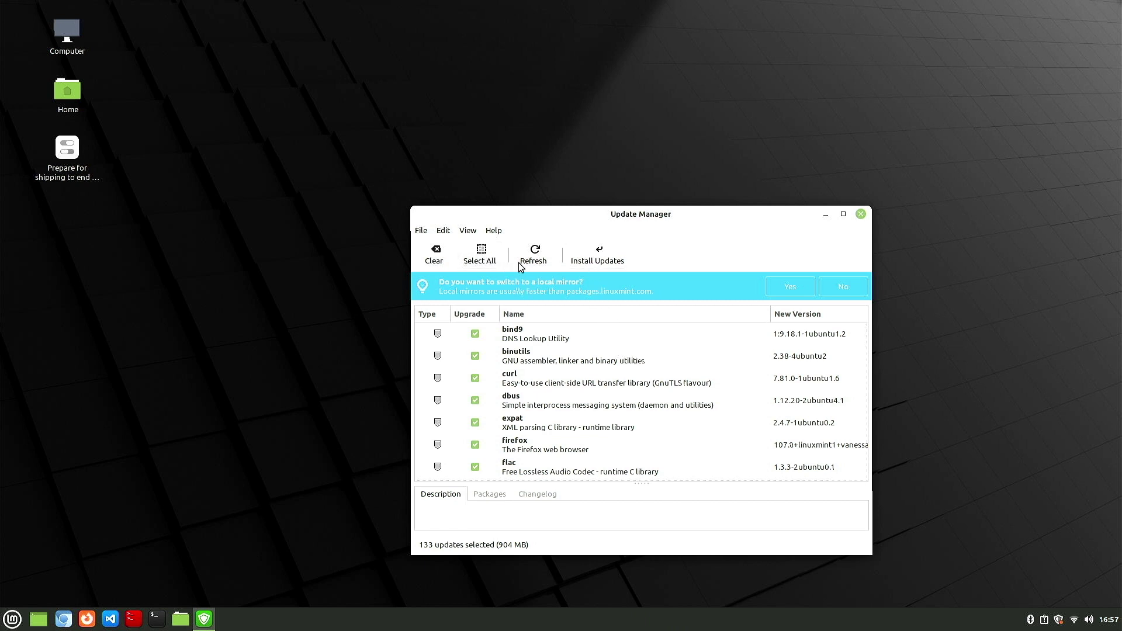
Step: Install all selected system updates, accept the additional kernel packages, authenticate with the account password and close Update Manager
{"action": "left_click", "coordinate": [598, 254]}
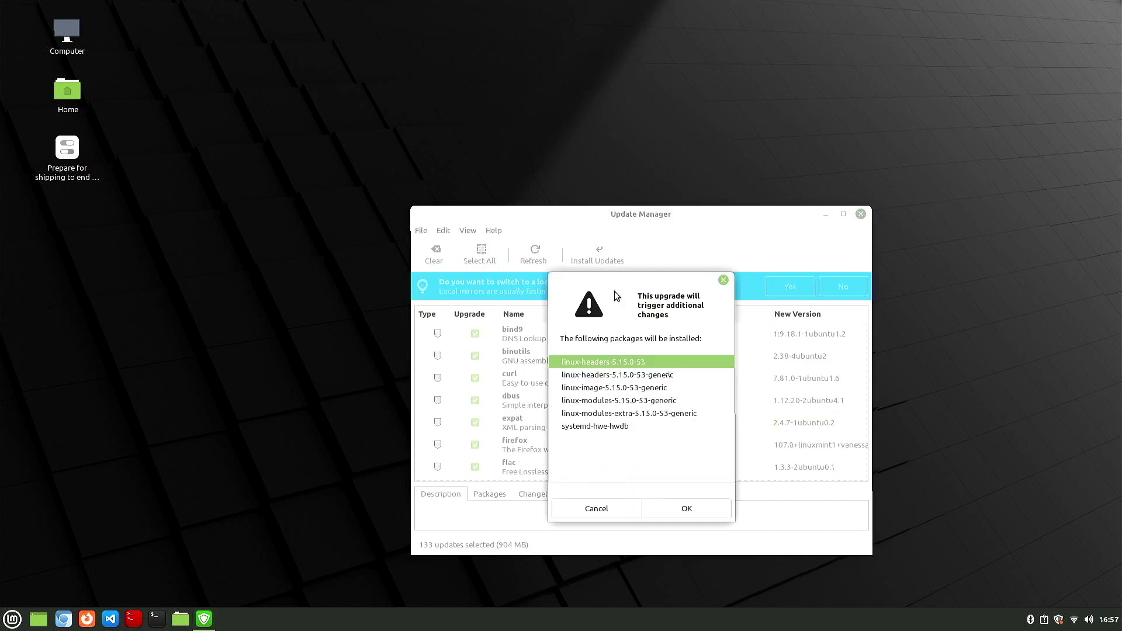
{"action": "left_click", "coordinate": [690, 512]}
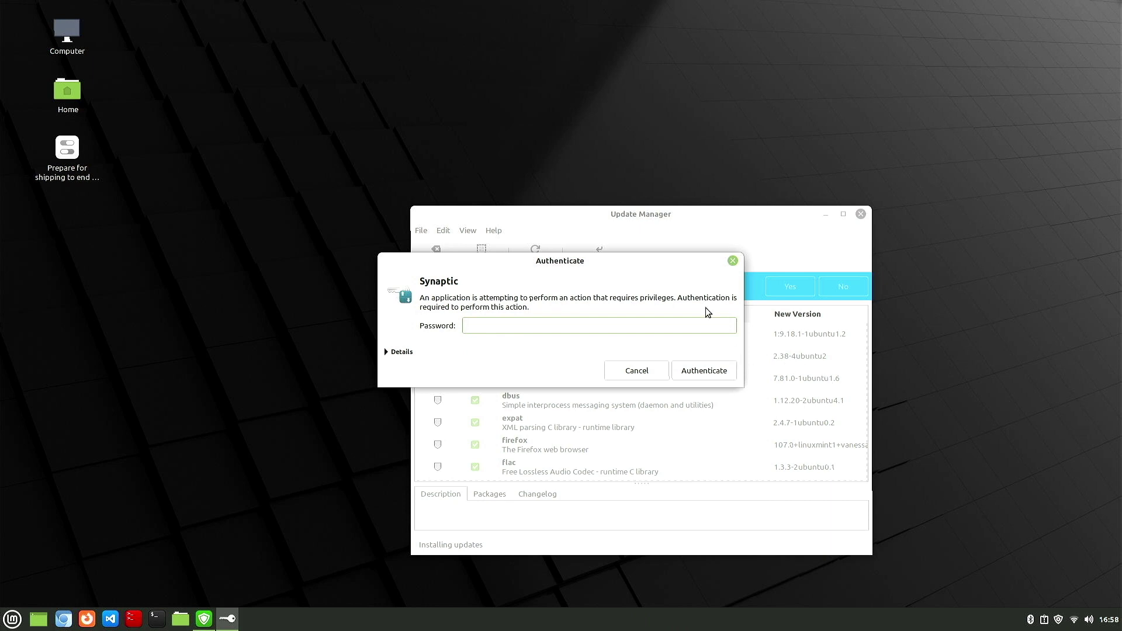
{"action": "type", "text": "•••"}
{"action": "key", "text": "Return"}
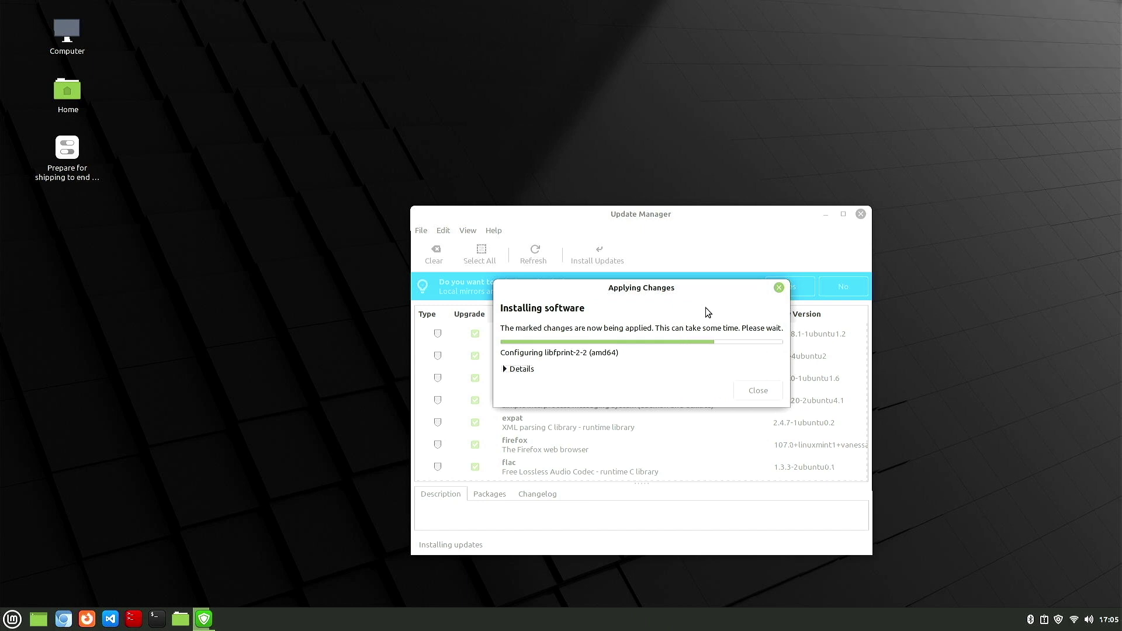
{"action": "left_click", "coordinate": [991, 68]}
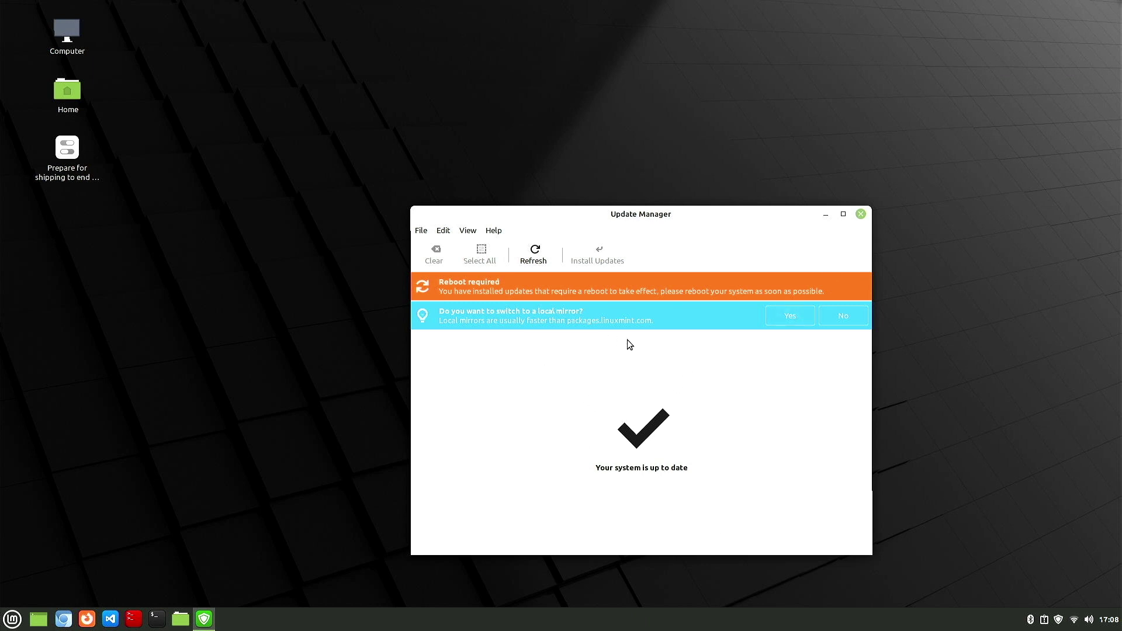
{"action": "left_click", "coordinate": [860, 213]}
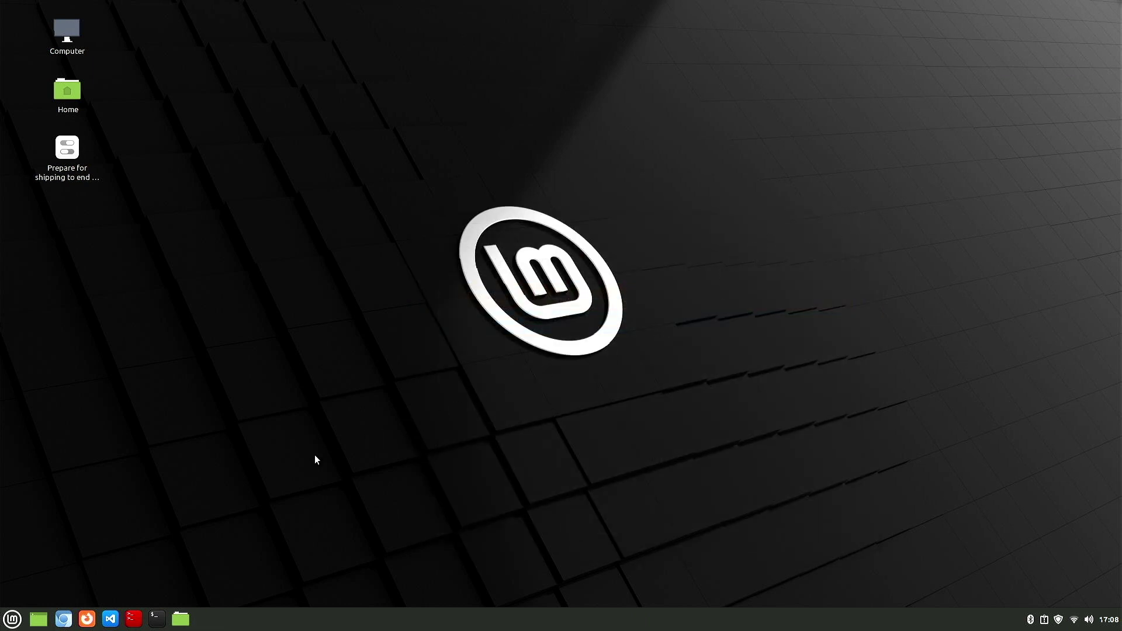
Step: Restart the system and dismiss the Linux Mint welcome window after it boots
{"action": "left_click", "coordinate": [10, 621]}
{"action": "left_click", "coordinate": [31, 577]}
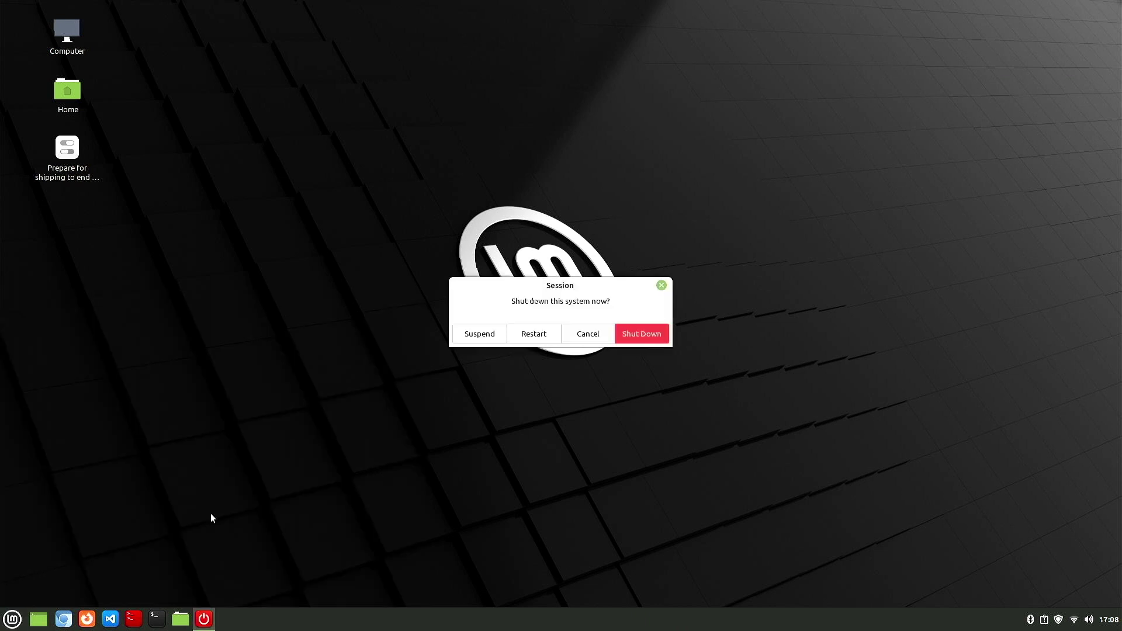
{"action": "left_click", "coordinate": [534, 340]}
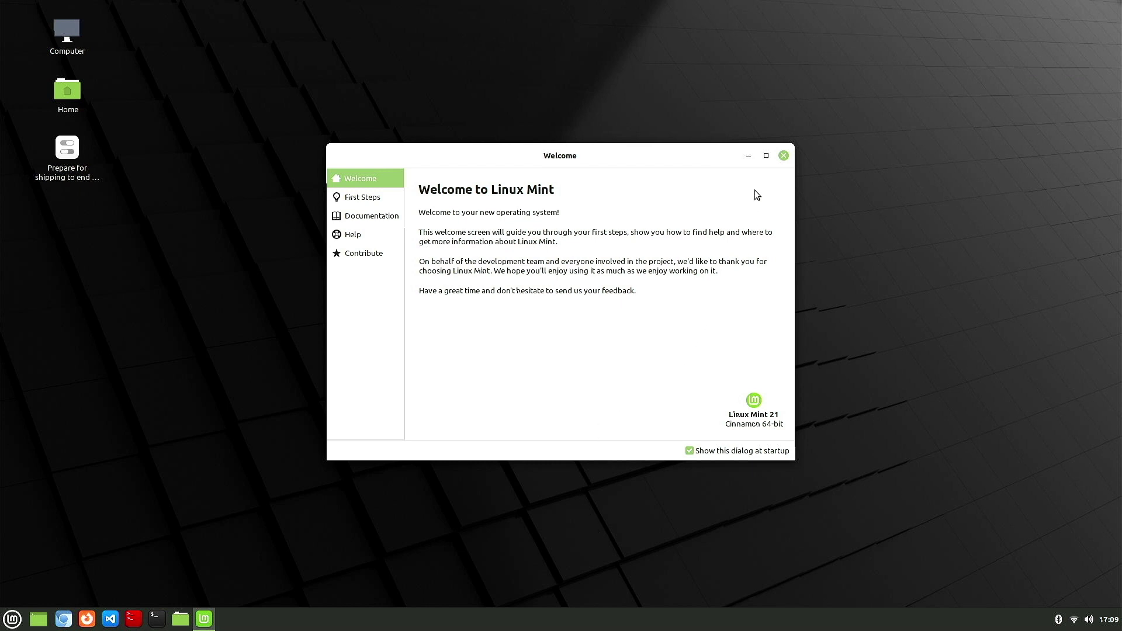
{"action": "left_click", "coordinate": [784, 156]}
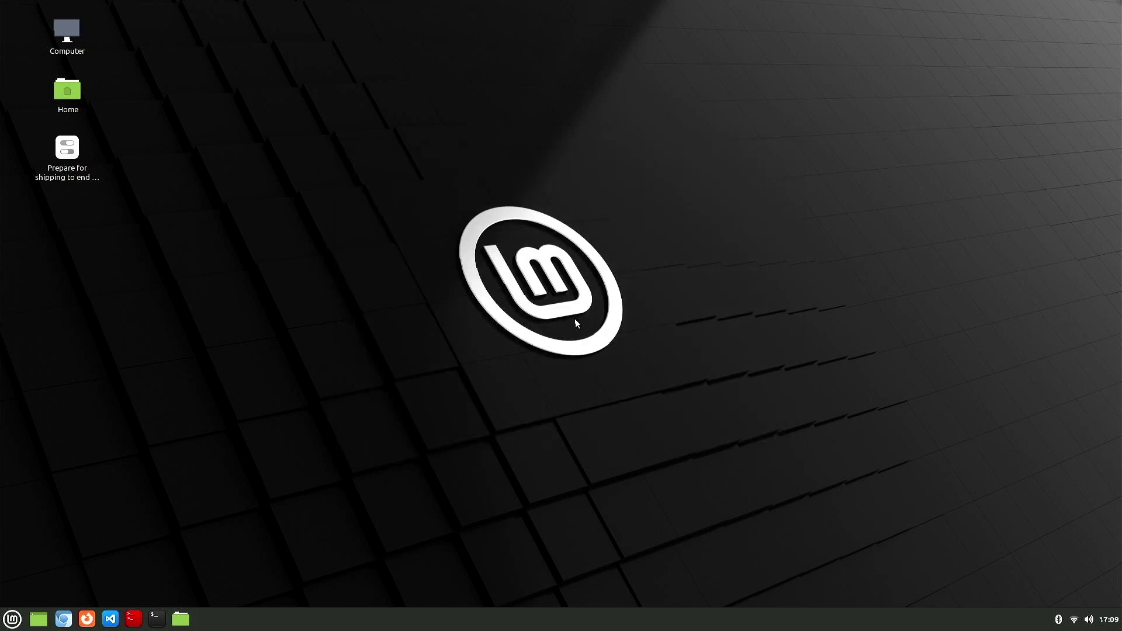
Step: Open Terminator, enlarge its window to about 176x54 characters and increase the text size three steps
{"action": "left_click", "coordinate": [138, 623]}
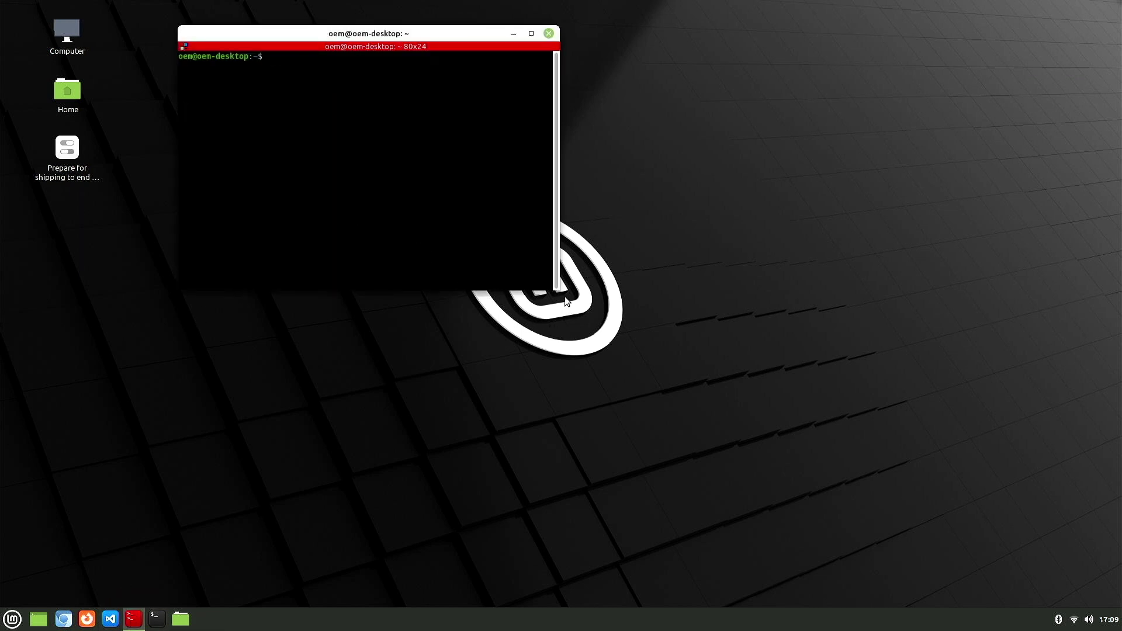
{"action": "left_click_drag", "start_coordinate": [564, 297], "coordinate": [1008, 592]}
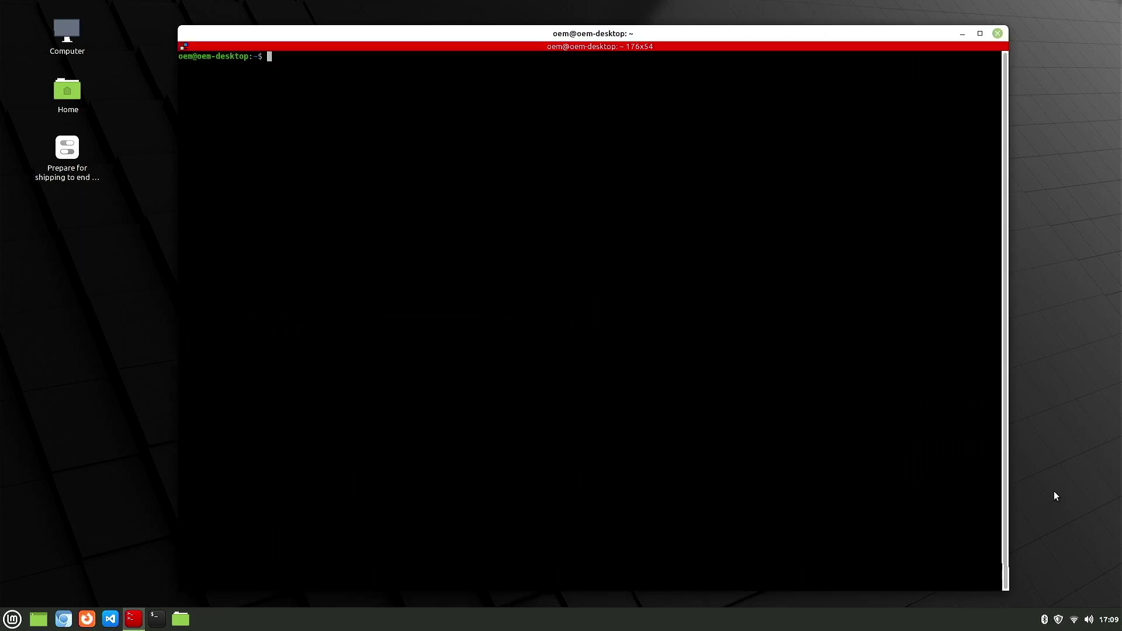
{"action": "key", "text": "ctrl+plus"}
{"action": "key", "text": "ctrl+plus"}
{"action": "key", "text": "ctrl+plus"}
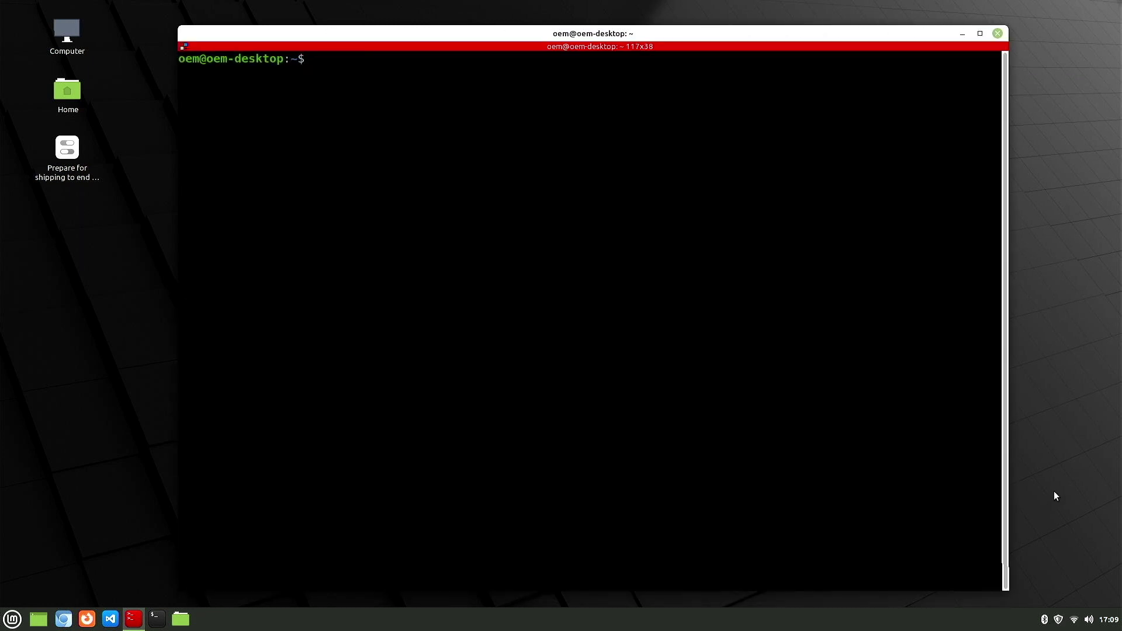
Step: Run sudo apt update with the account password and sudo apt upgrade -y, and exit the terminal
{"action": "type", "text": "sudo apt update"}
{"action": "key", "text": "Return"}
{"action": "type", "text": "******"}
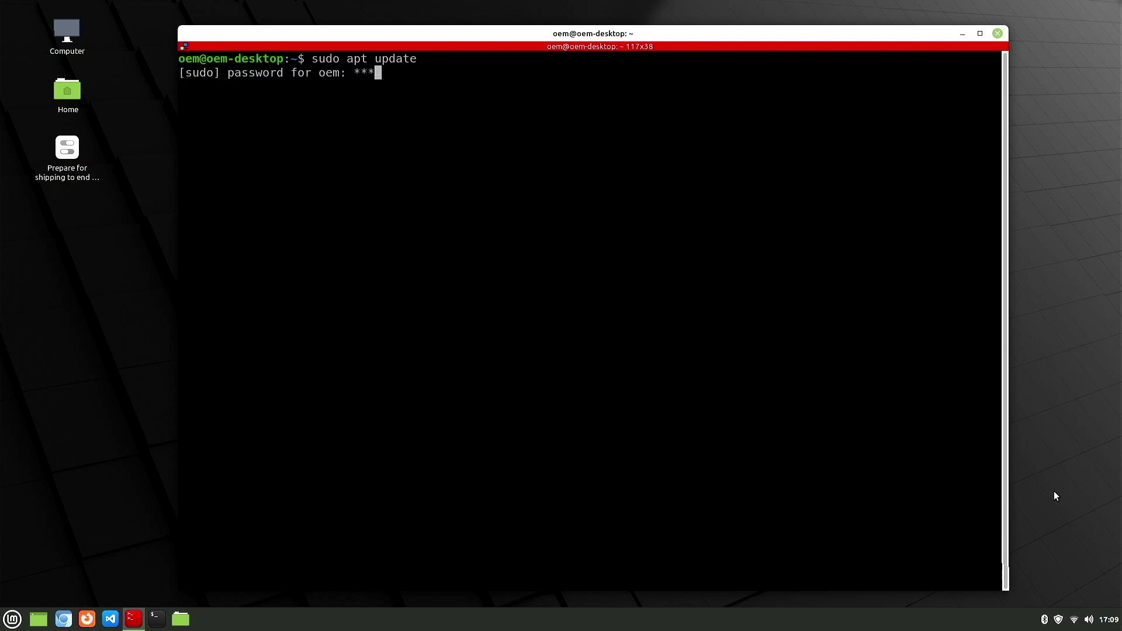
{"action": "key", "text": "Return"}
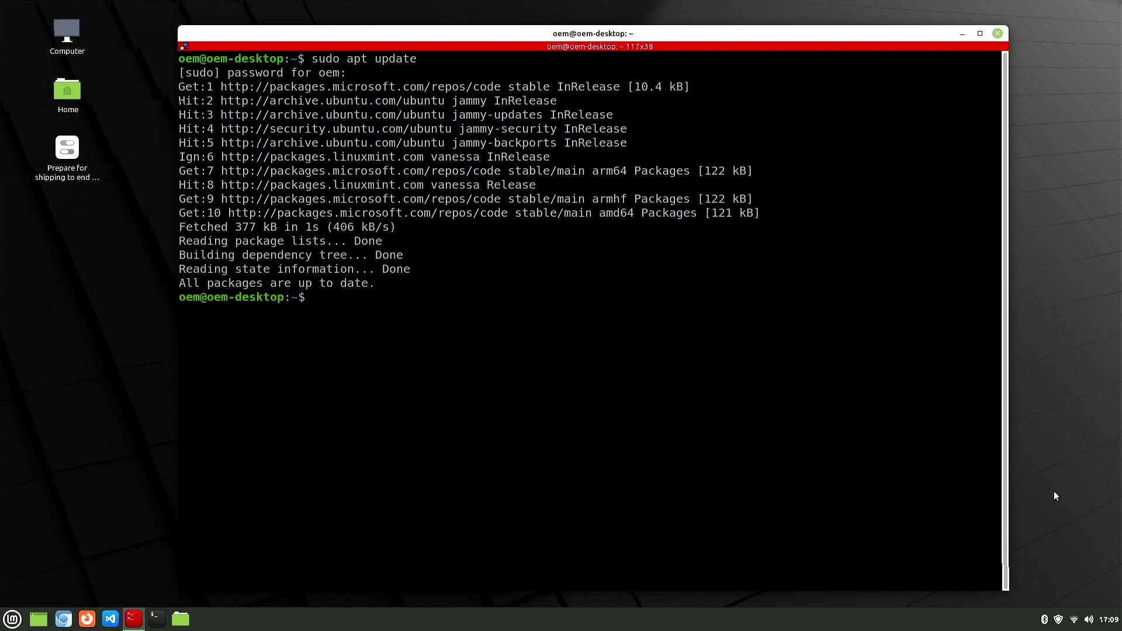
{"action": "type", "text": "sudo apt upgrade -y"}
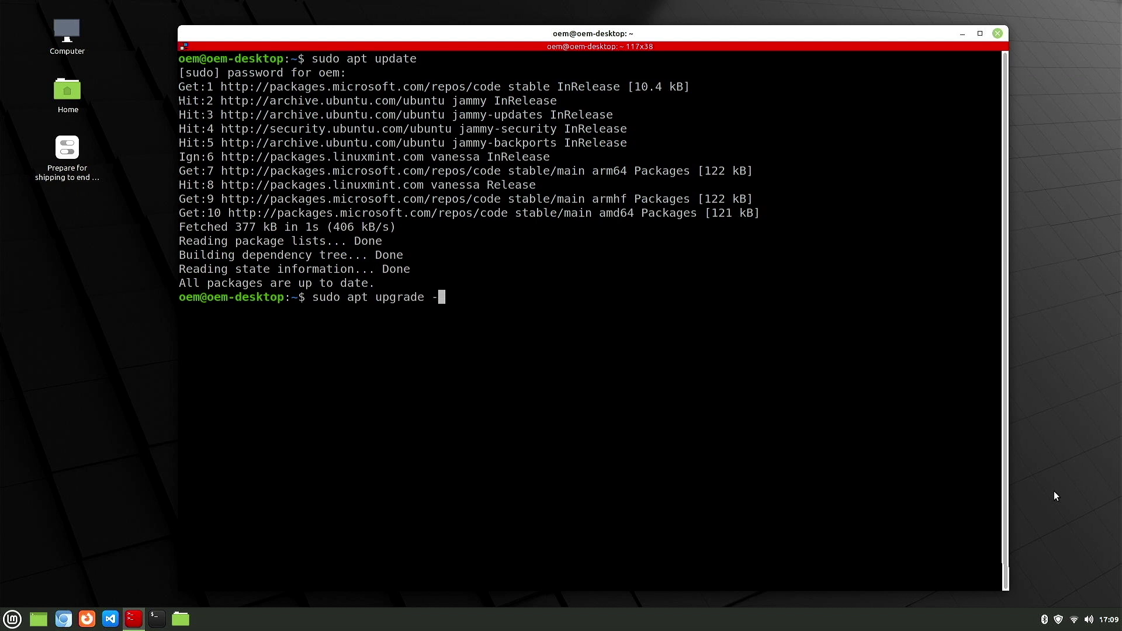
{"action": "key", "text": "Return"}
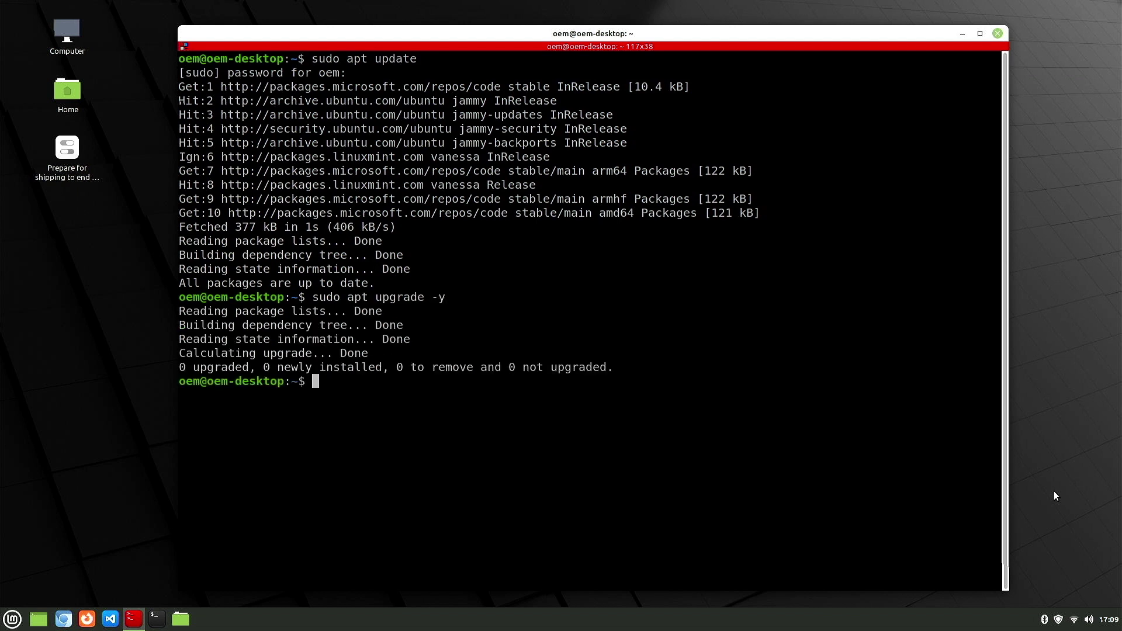
{"action": "type", "text": "exit"}
{"action": "key", "text": "Return"}
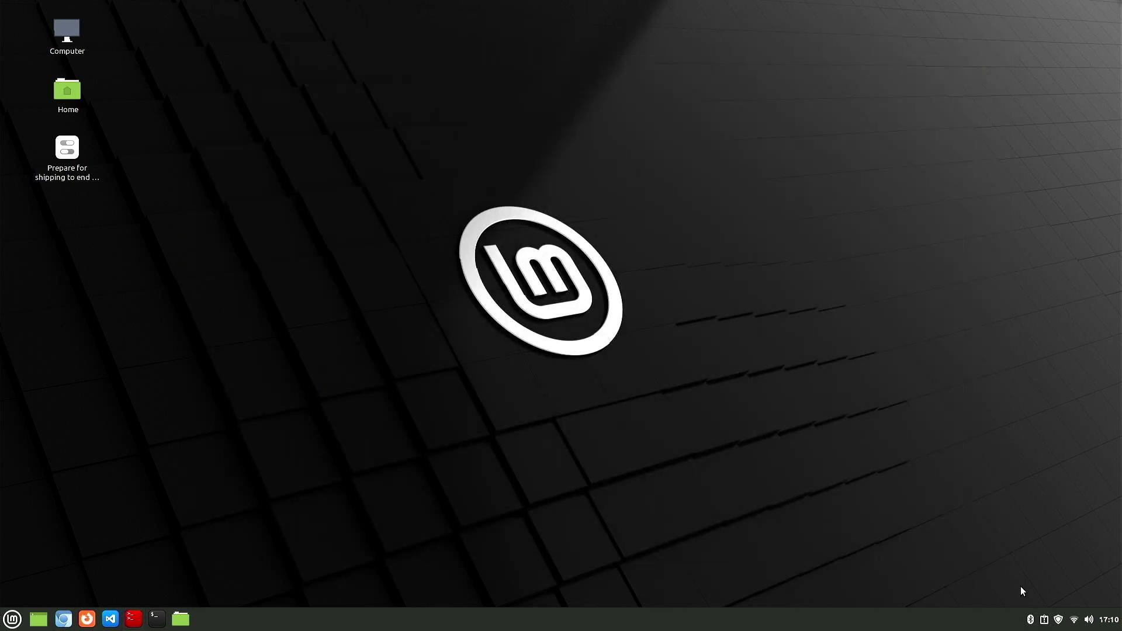
Step: Run the desktop's "Prepare for shipping to end user" tool, authenticating with the account password
{"action": "double_click", "coordinate": [61, 152]}
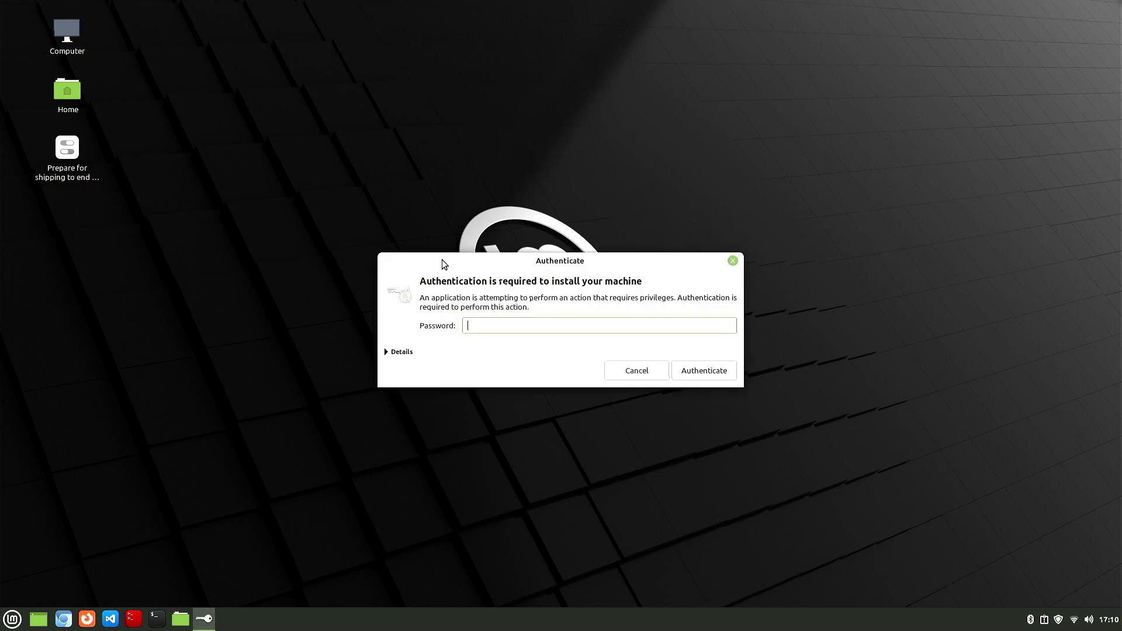
{"action": "type", "text": "••••••"}
{"action": "left_click", "coordinate": [707, 373]}
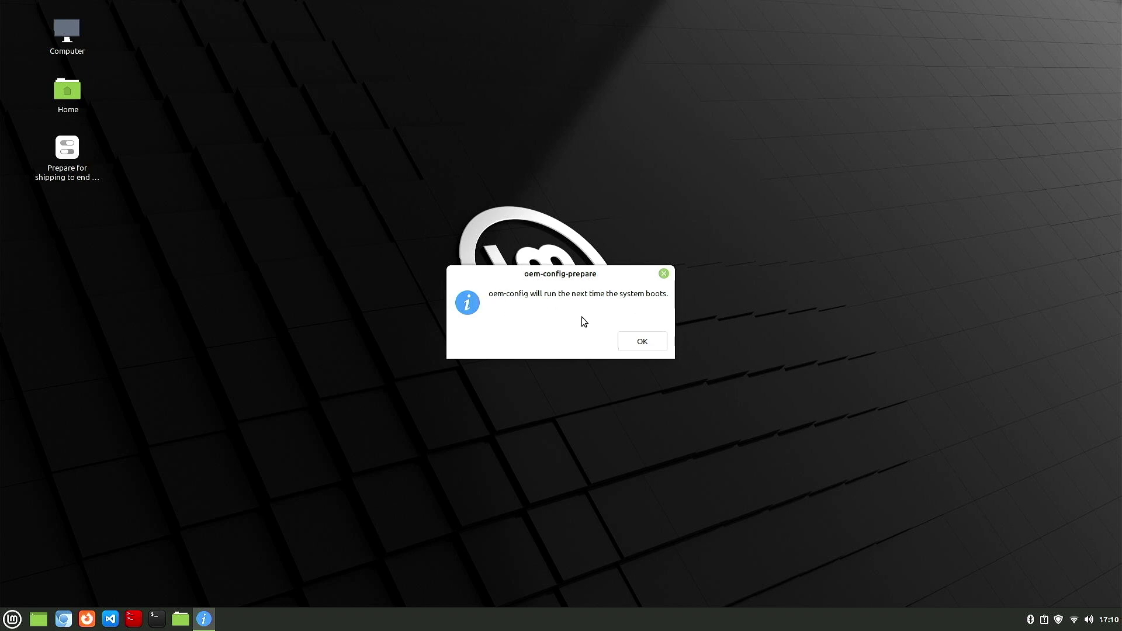
Step: Dismiss the oem-config notice and shut down the system
{"action": "left_click", "coordinate": [639, 346]}
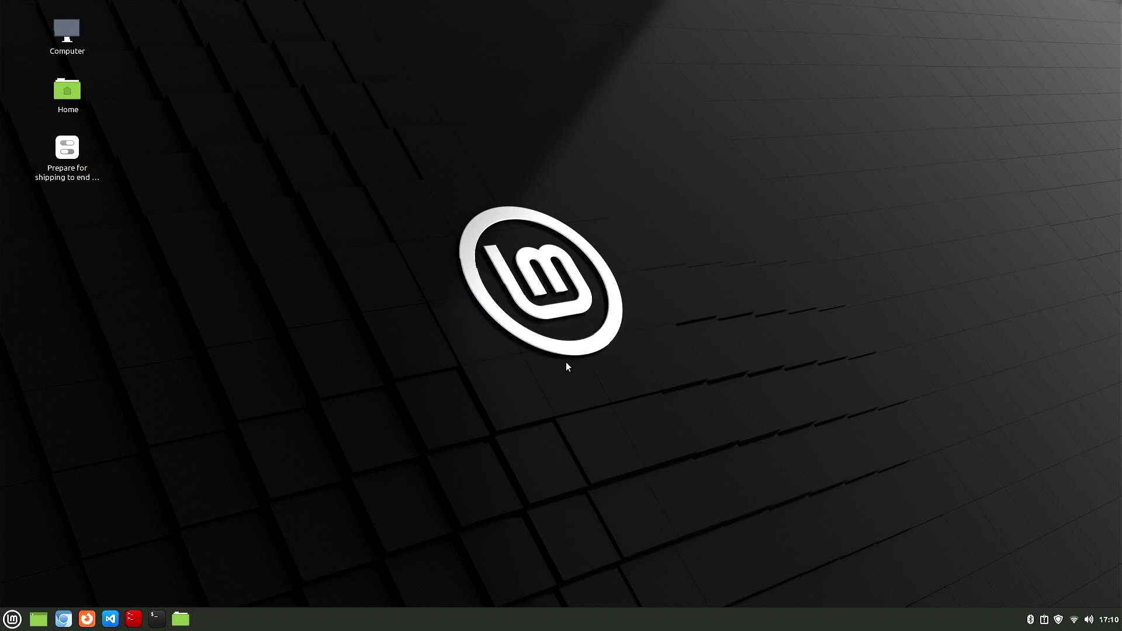
{"action": "left_click", "coordinate": [13, 619]}
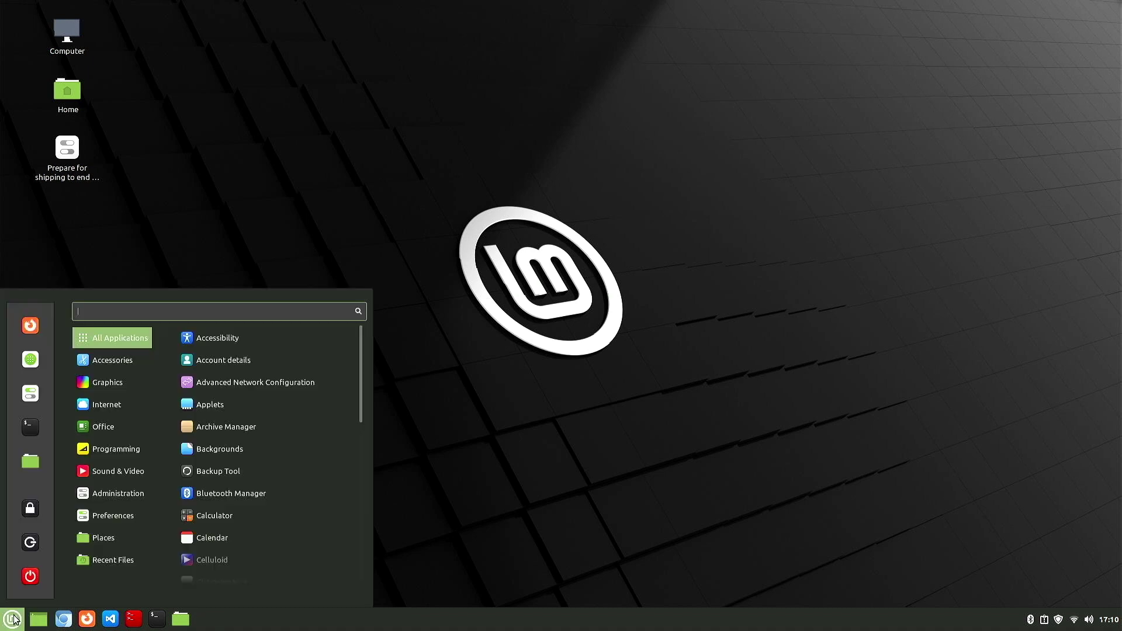
{"action": "left_click", "coordinate": [23, 575]}
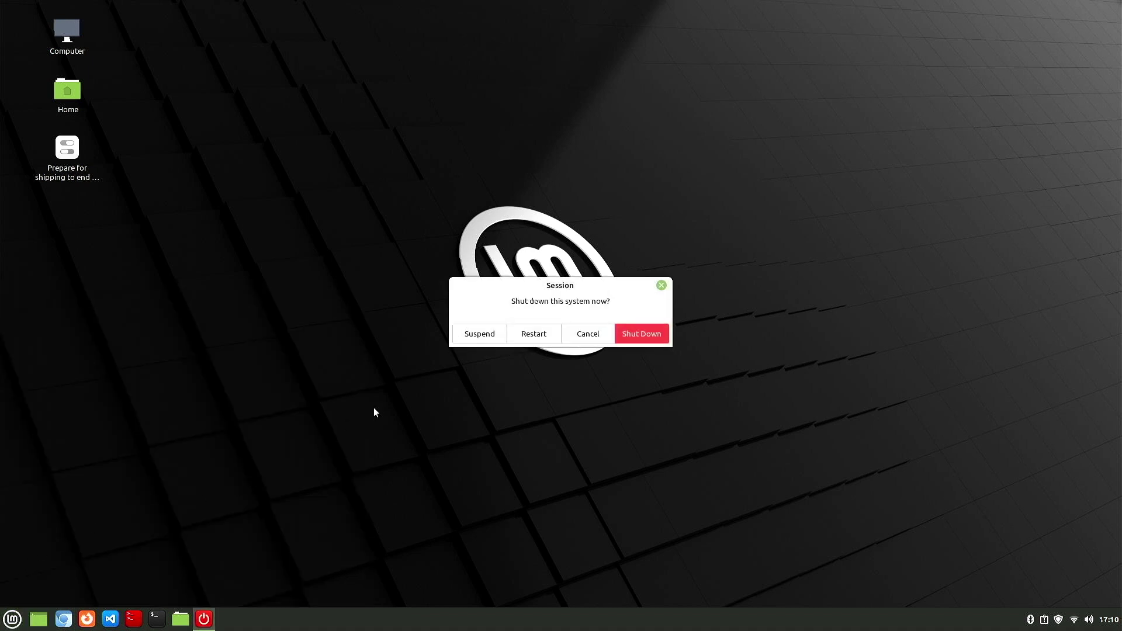
{"action": "left_click", "coordinate": [651, 332]}
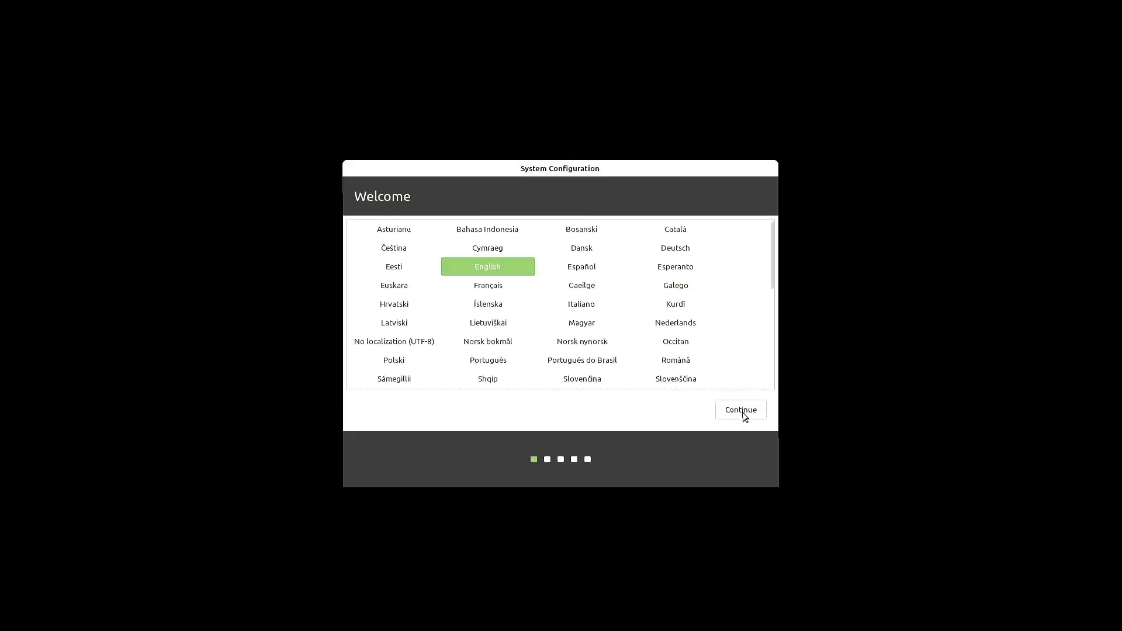
Step: Accept English as language, the English (US) keyboard layout, no Wi-Fi connection and New York as location in the first-boot system configuration
{"action": "left_click", "coordinate": [743, 413]}
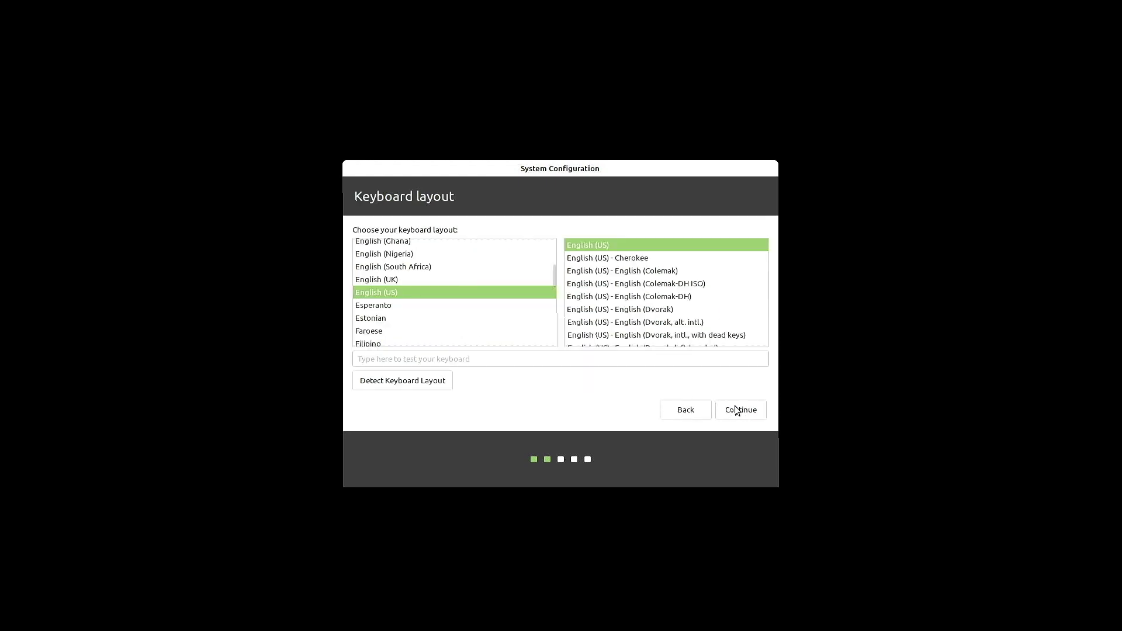
{"action": "left_click", "coordinate": [739, 414]}
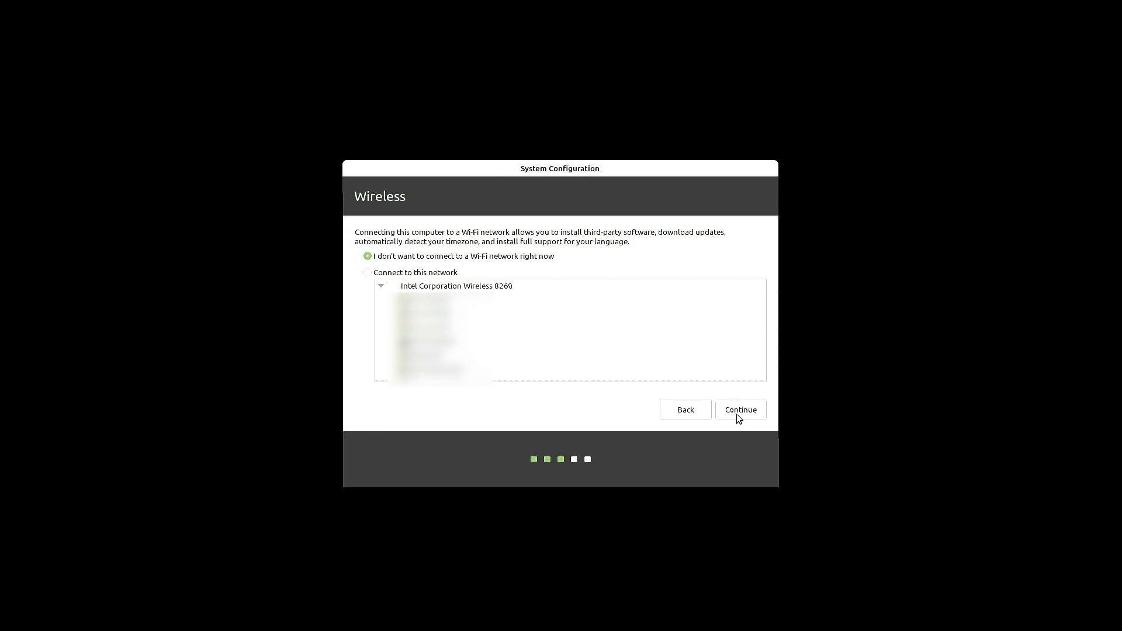
{"action": "left_click", "coordinate": [739, 411]}
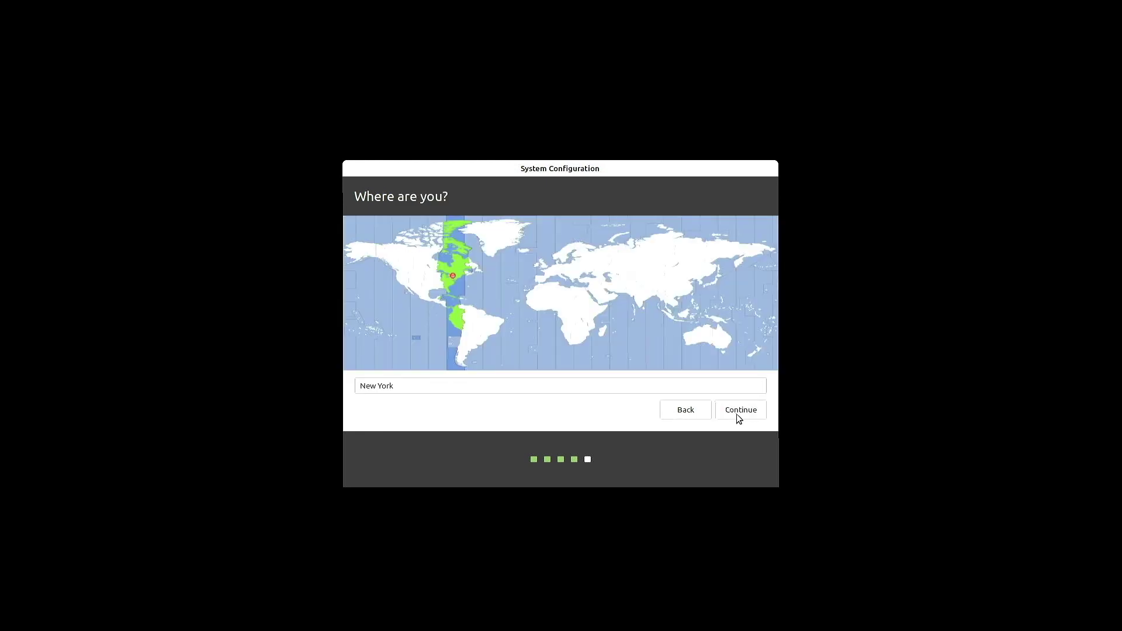
{"action": "left_click", "coordinate": [737, 414]}
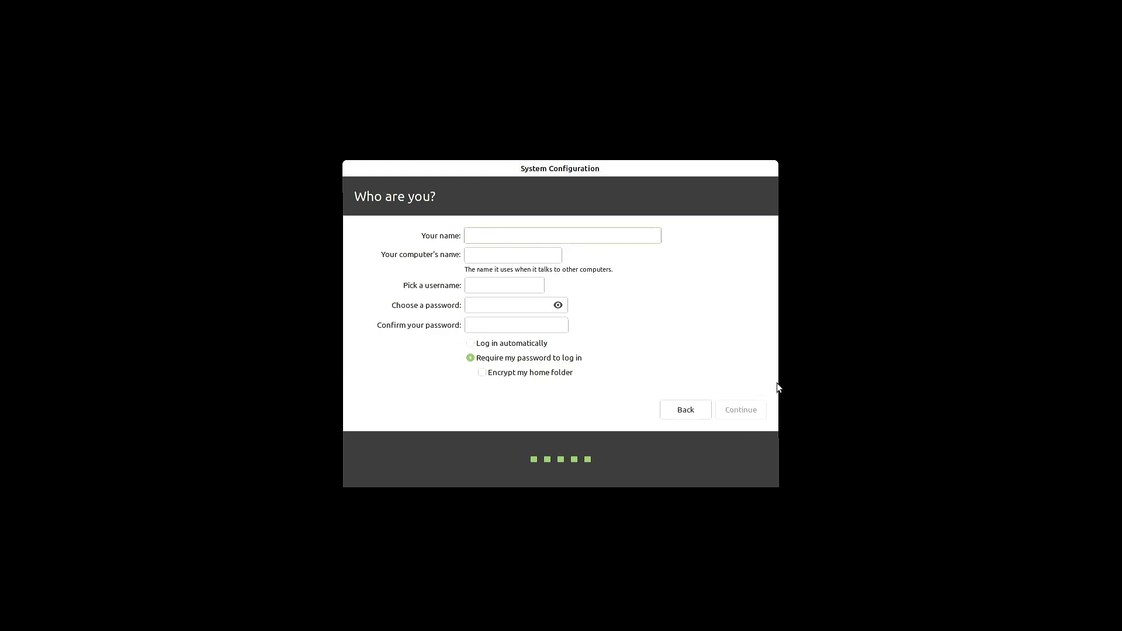
Step: Enter the user's name, set the computer's name to nuci3, choose and confirm the account password, and continue with the password required at login
{"action": "type", "text": "dimensionquest"}
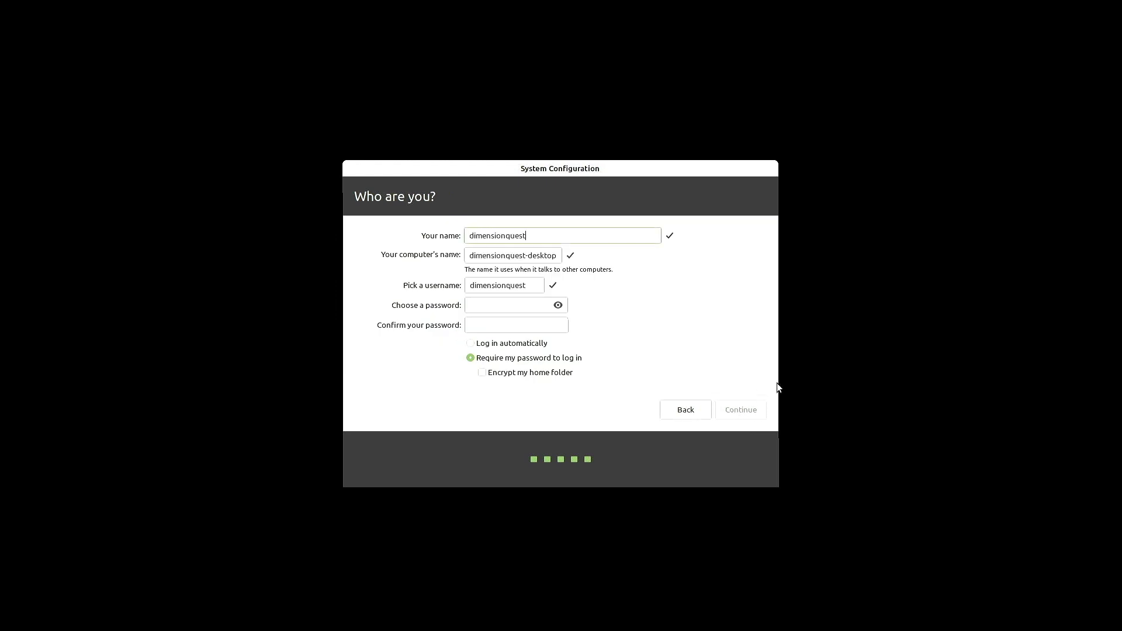
{"action": "key", "text": "Tab"}
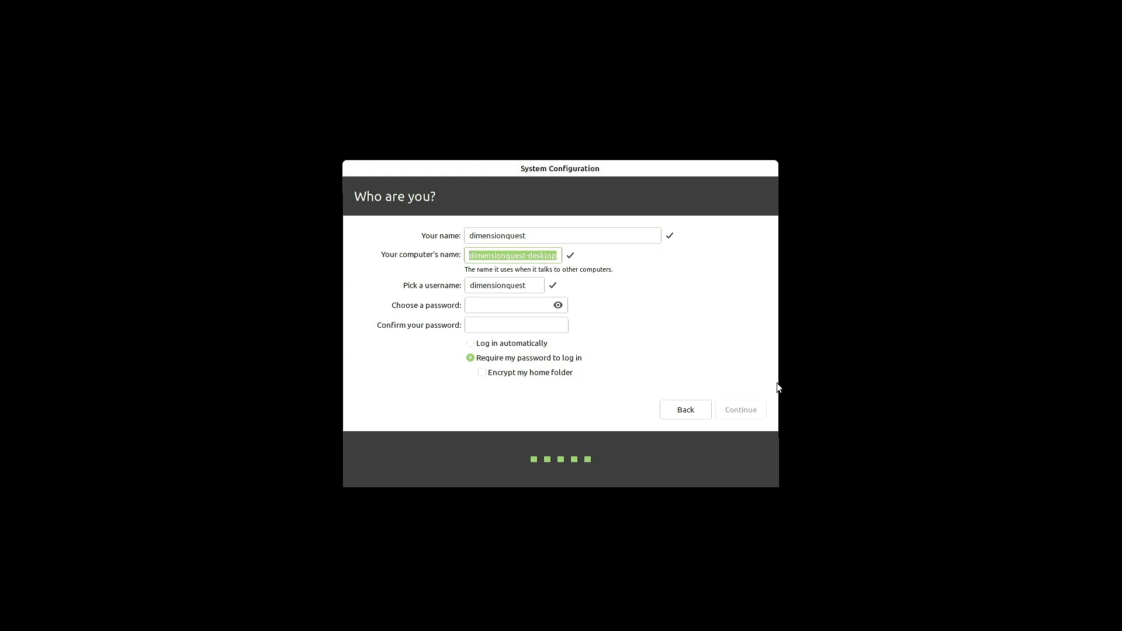
{"action": "type", "text": "nuci3"}
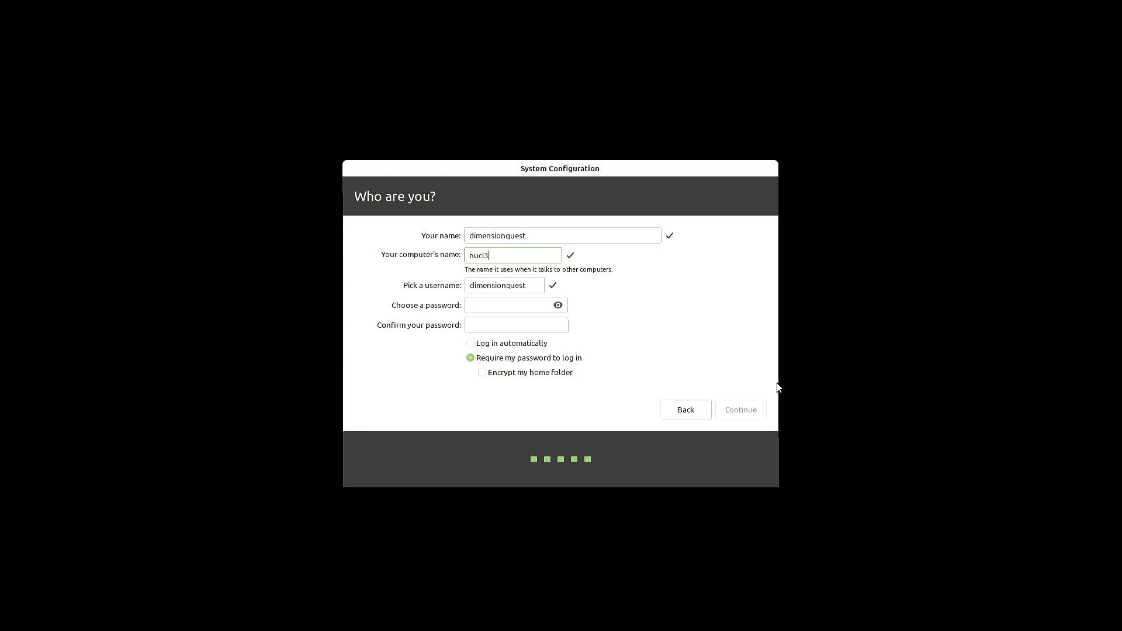
{"action": "key", "text": "Tab"}
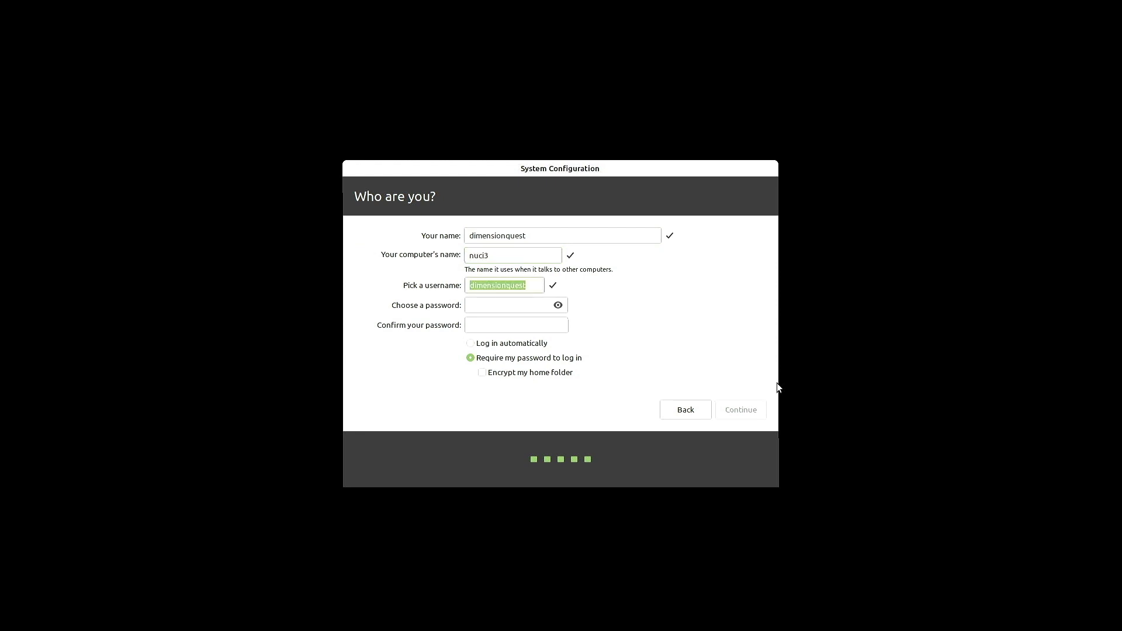
{"action": "key", "text": "Tab"}
{"action": "type", "text": "******"}
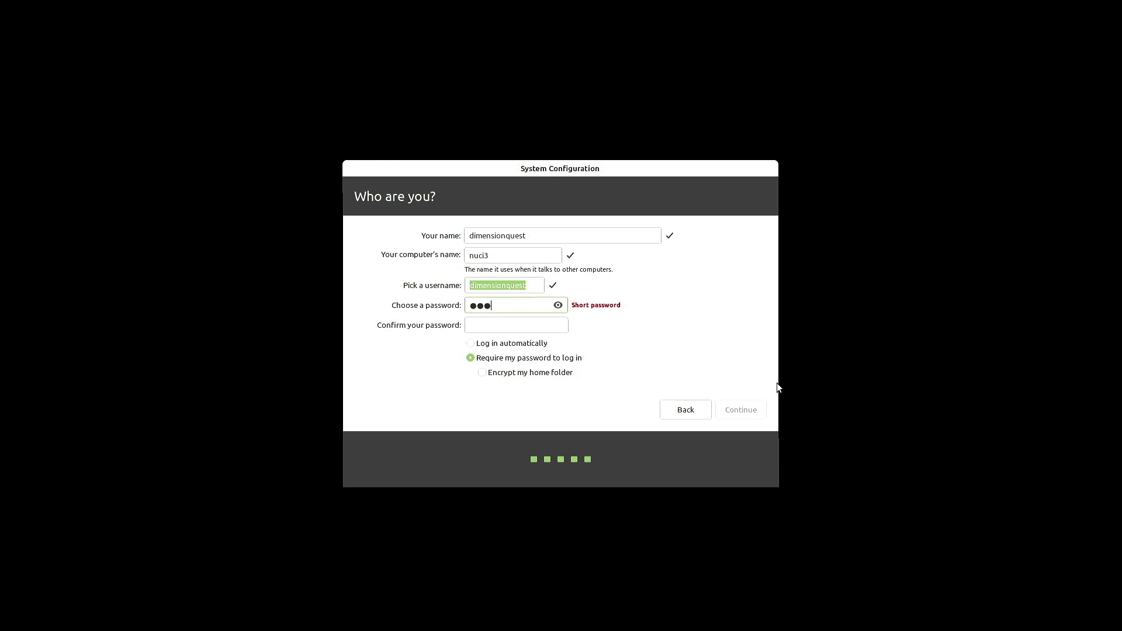
{"action": "key", "text": "Tab"}
{"action": "type", "text": "******"}
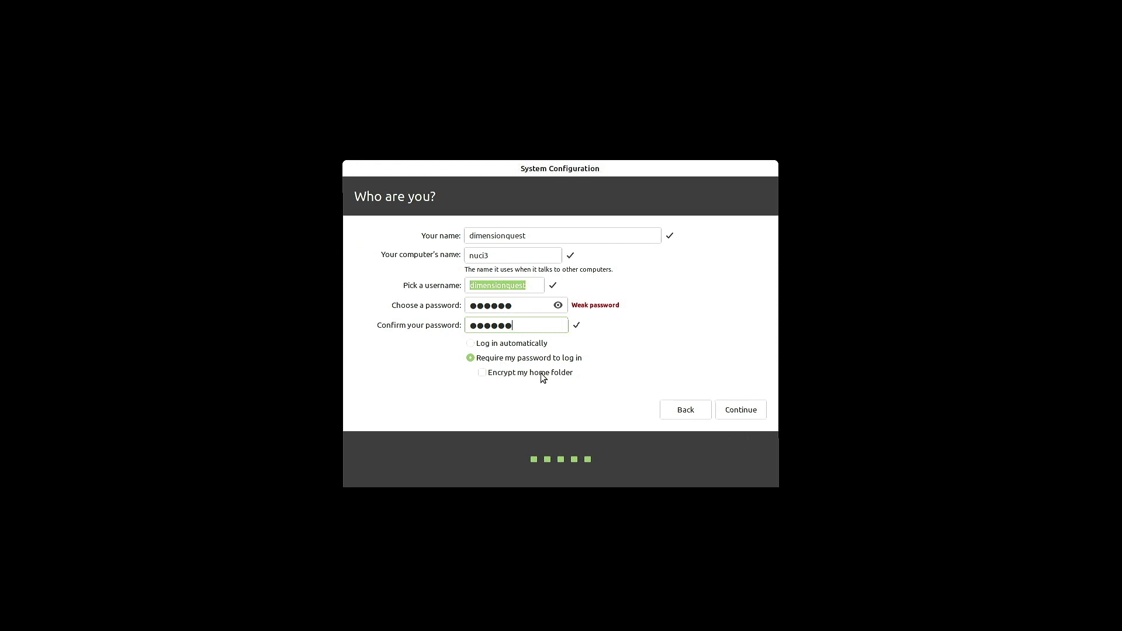
{"action": "left_click", "coordinate": [750, 413]}
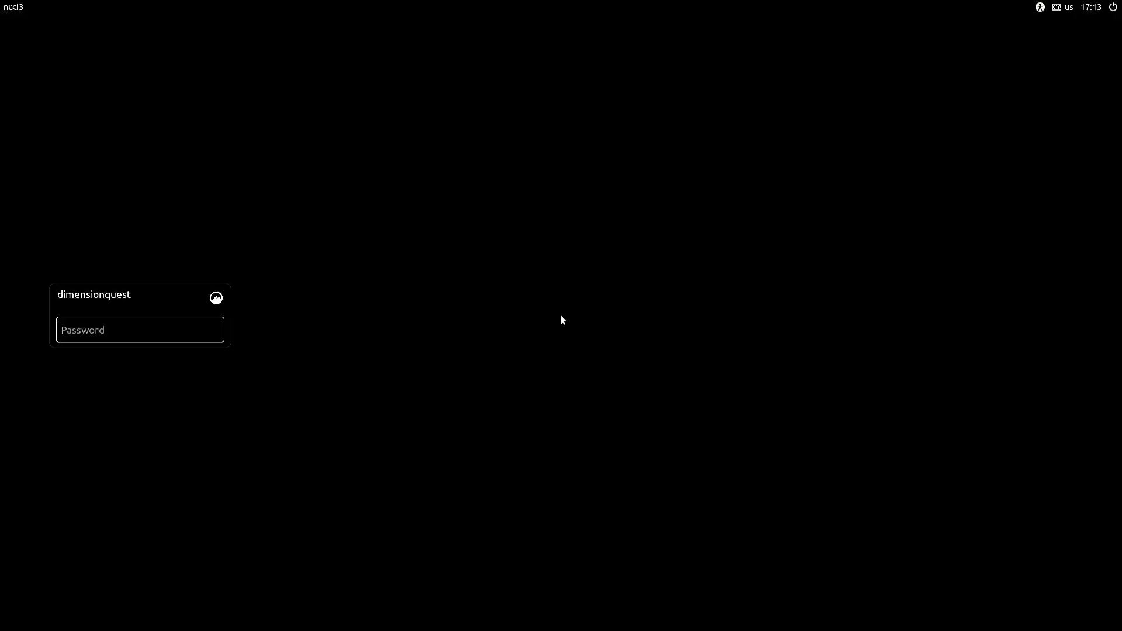
Step: Log in to the new account with its password and close the Linux Mint welcome window
{"action": "type", "text": "*****"}
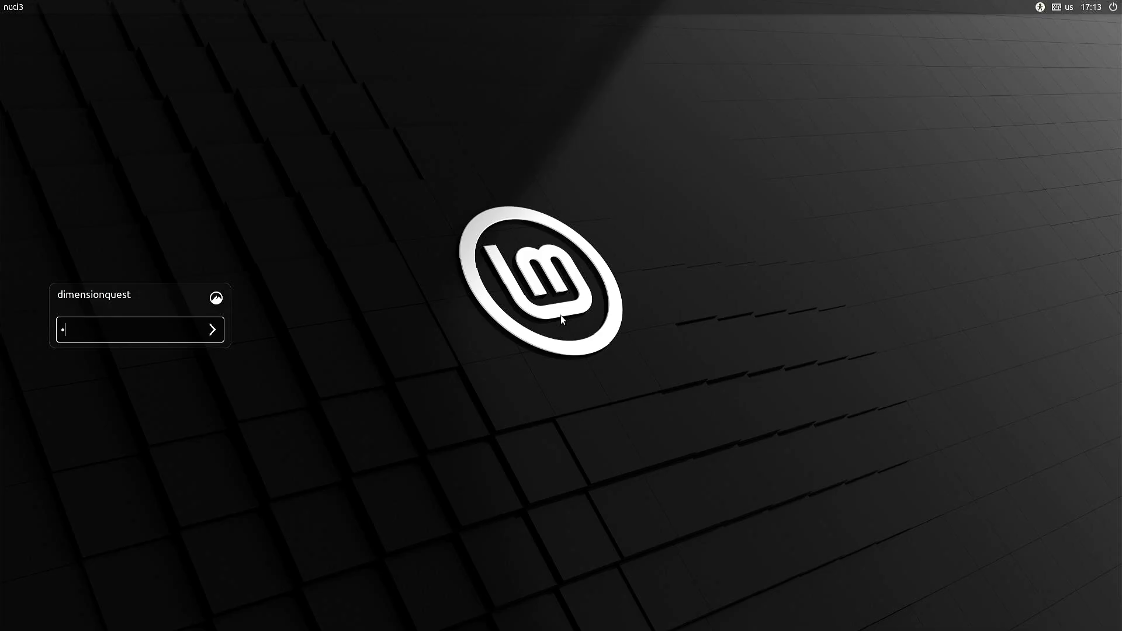
{"action": "key", "text": "Return"}
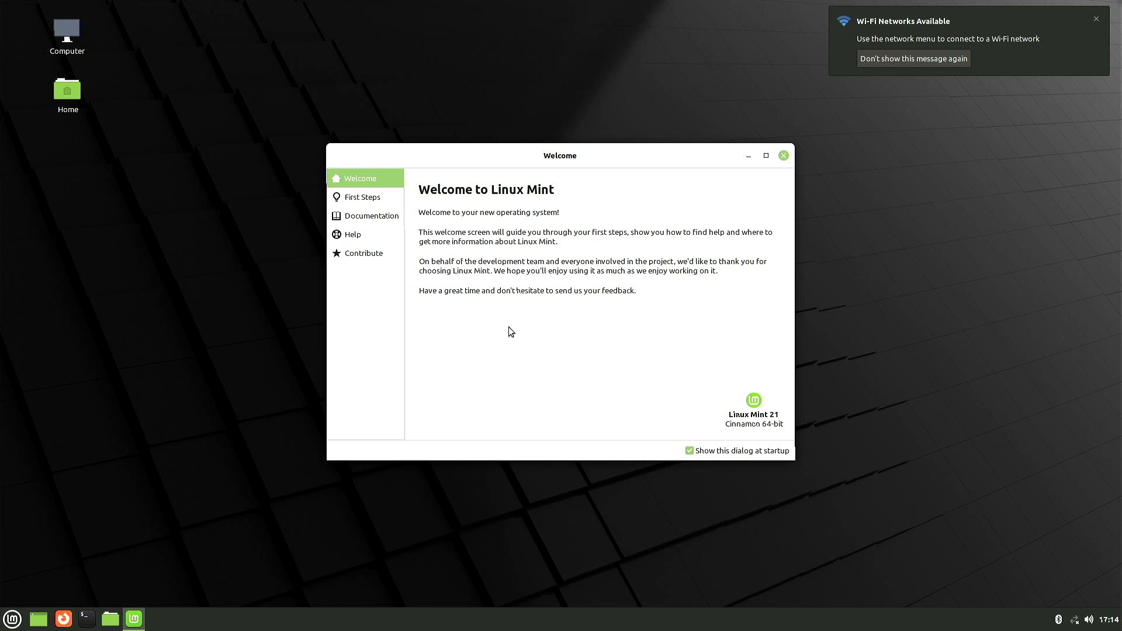
{"action": "left_click", "coordinate": [783, 156]}
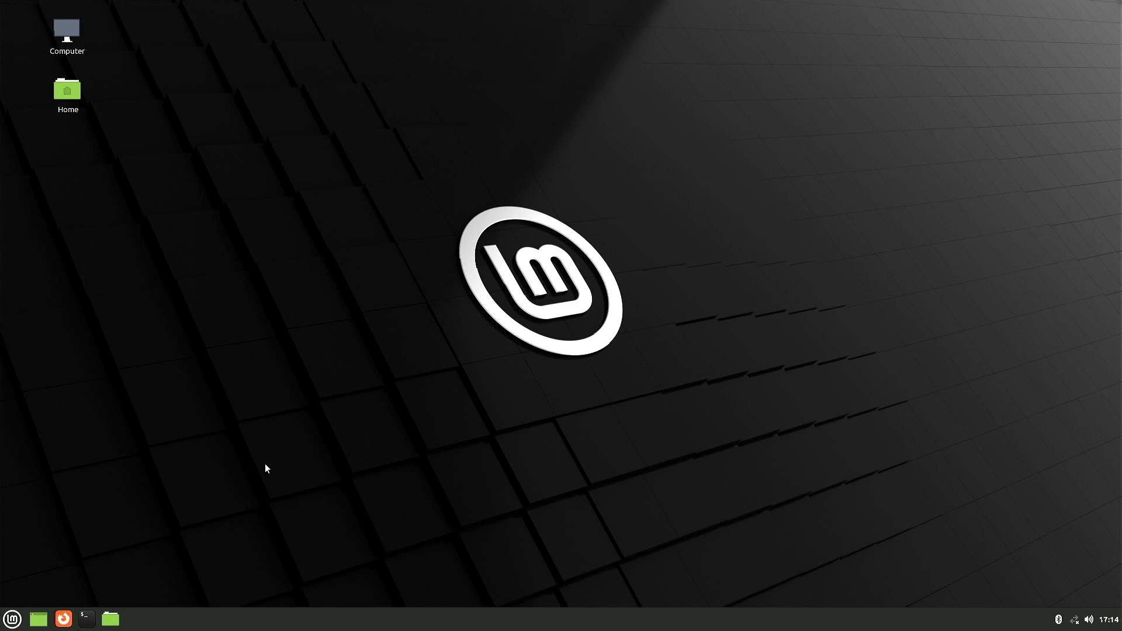
Step: Search the installed applications for the terminal and launch Terminator
{"action": "left_click", "coordinate": [14, 621]}
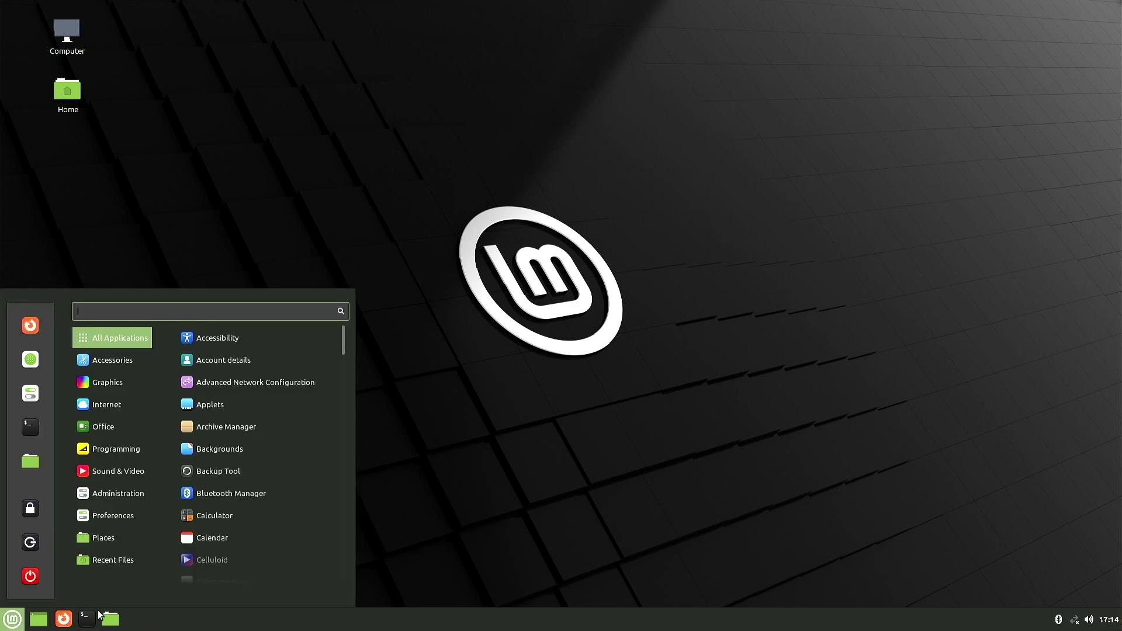
{"action": "type", "text": "terminl"}
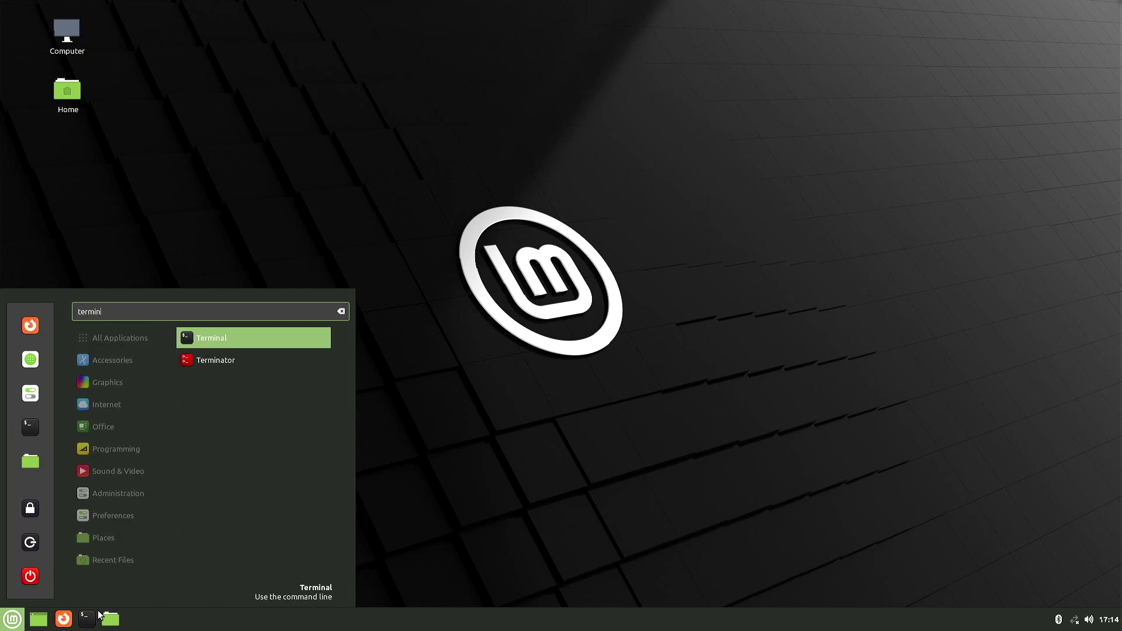
{"action": "key", "text": "Down"}
{"action": "key", "text": "Return"}
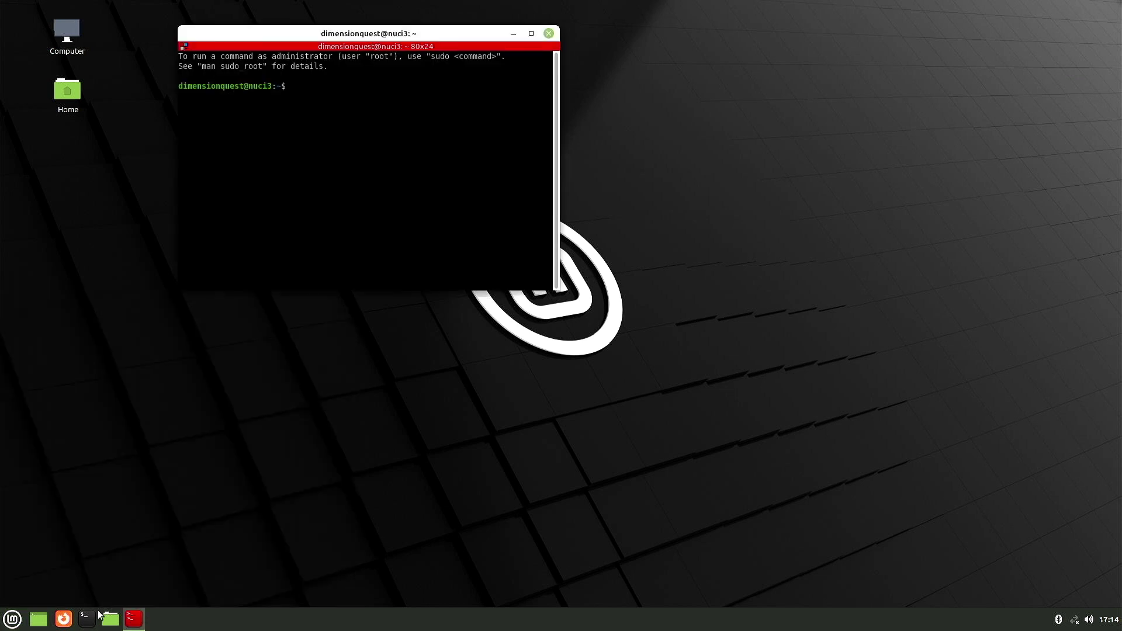
Step: Launch Visual Studio Code from the Programming applications and the Chromium Web Browser from the Internet applications
{"action": "left_click", "coordinate": [6, 619]}
{"action": "mouse_move", "coordinate": [104, 450]}
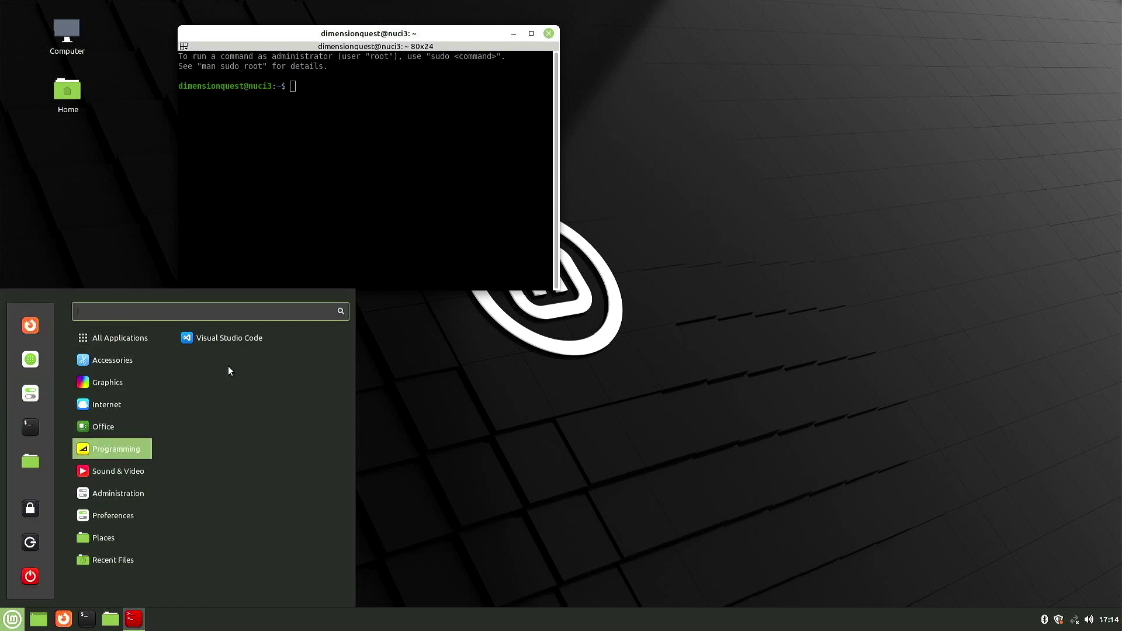
{"action": "left_click", "coordinate": [231, 341]}
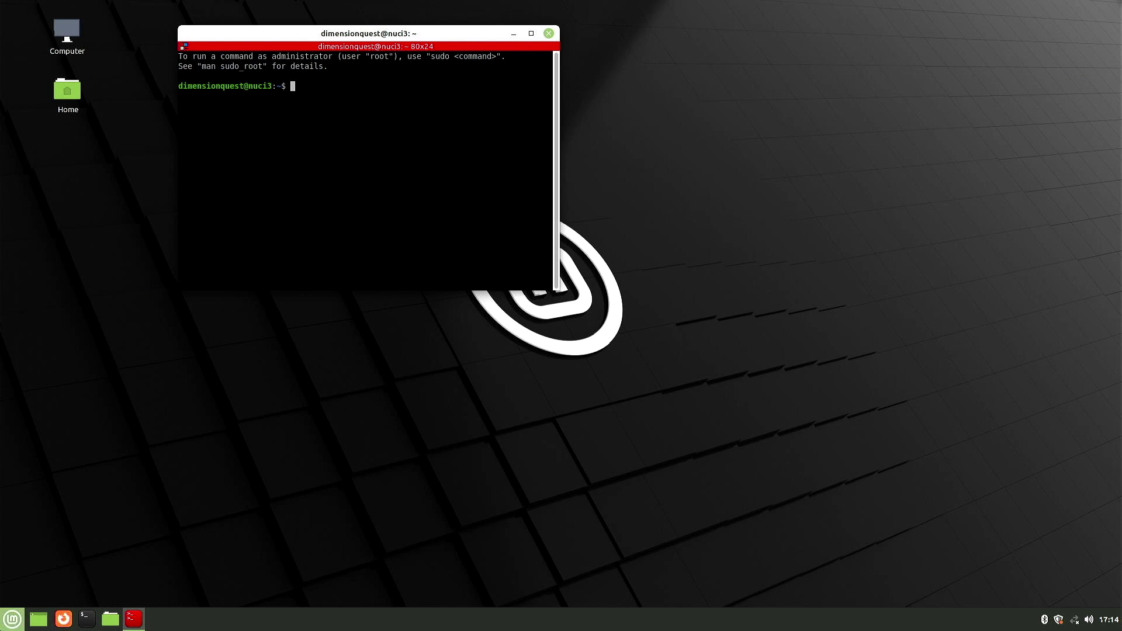
{"action": "left_click", "coordinate": [12, 619]}
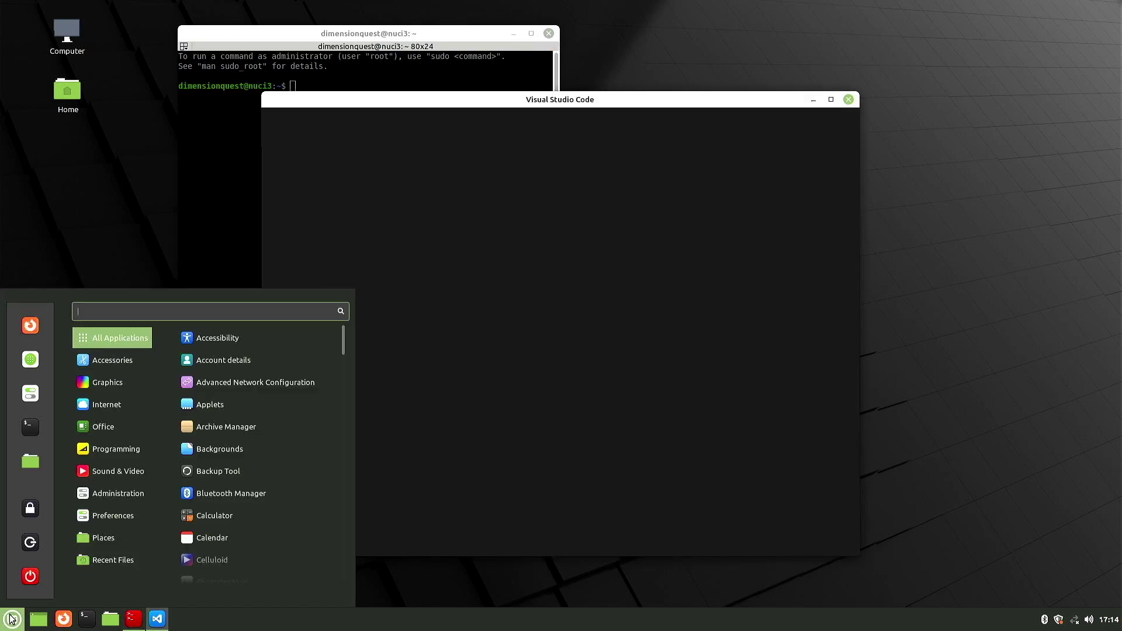
{"action": "mouse_move", "coordinate": [117, 533]}
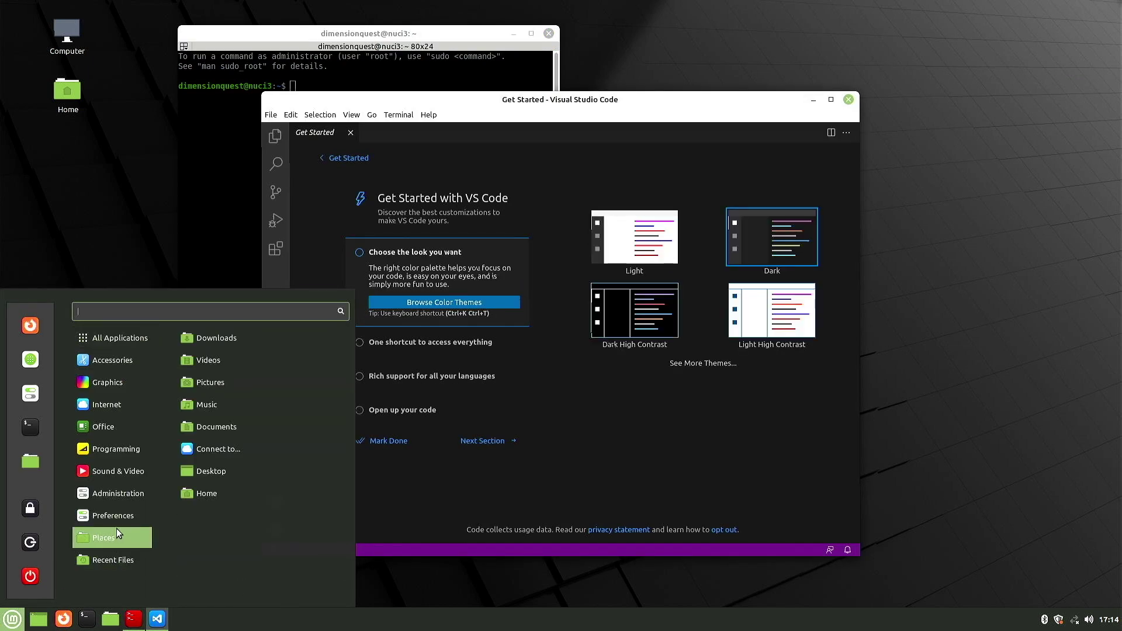
{"action": "mouse_move", "coordinate": [140, 417]}
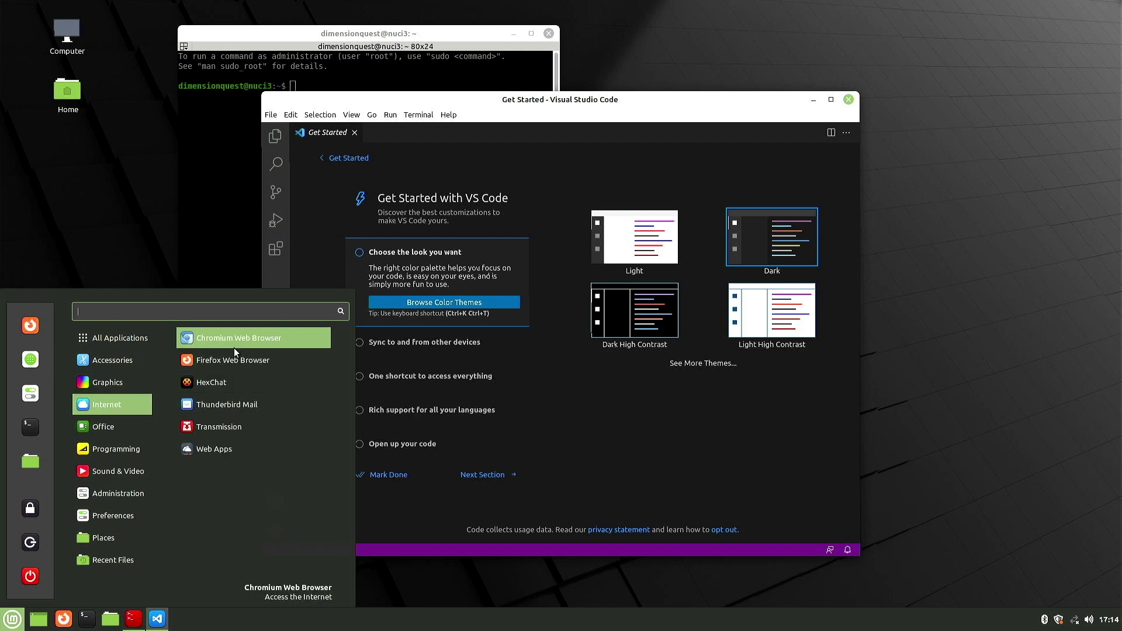
{"action": "left_click", "coordinate": [234, 348]}
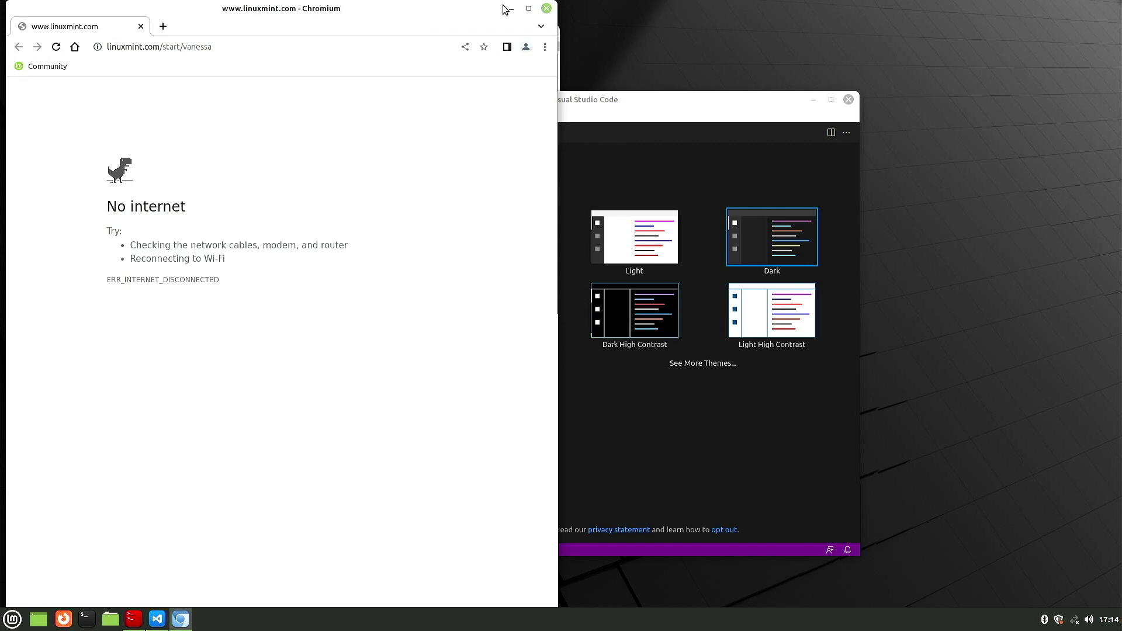
Step: Close Chromium, Visual Studio Code and Terminator, and shut down the system
{"action": "left_click", "coordinate": [547, 9]}
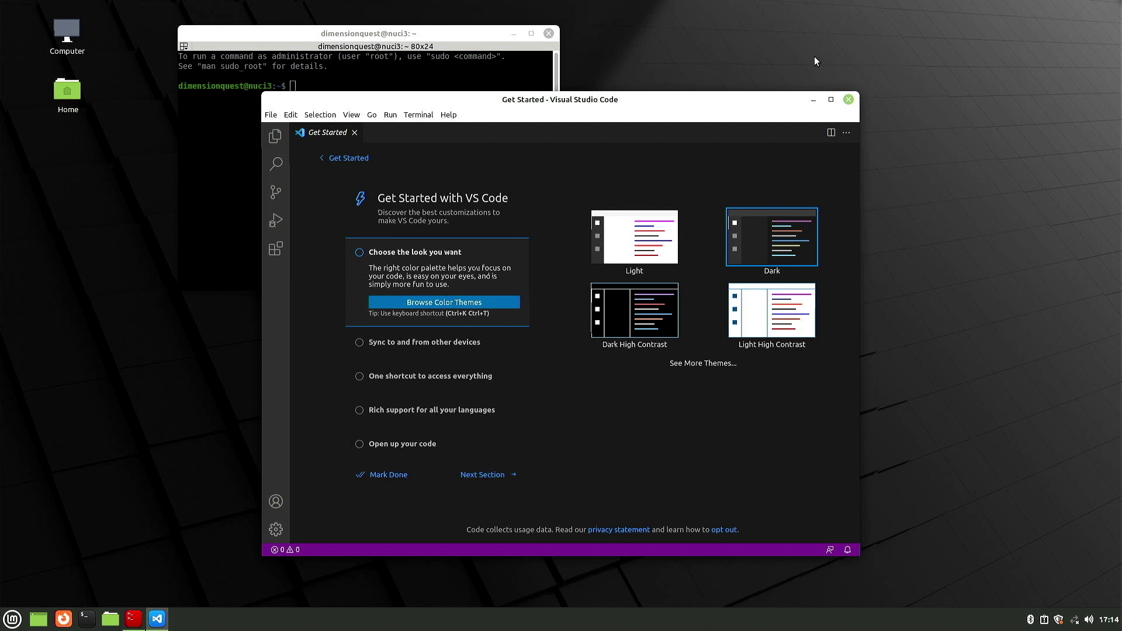
{"action": "left_click", "coordinate": [847, 99]}
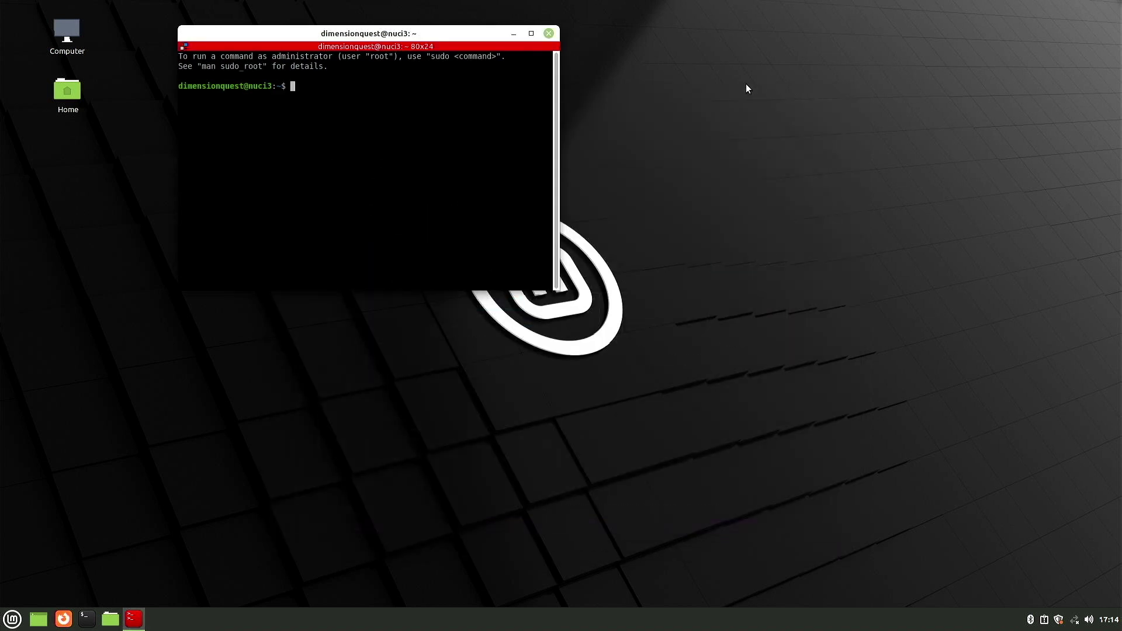
{"action": "left_click", "coordinate": [548, 33]}
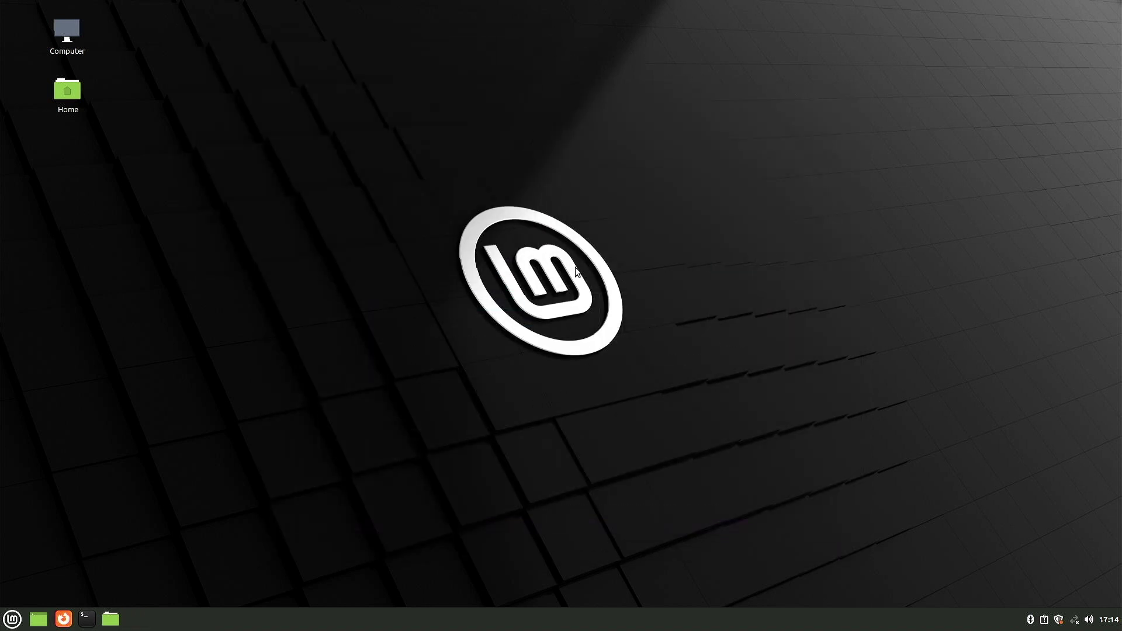
{"action": "left_click", "coordinate": [13, 619]}
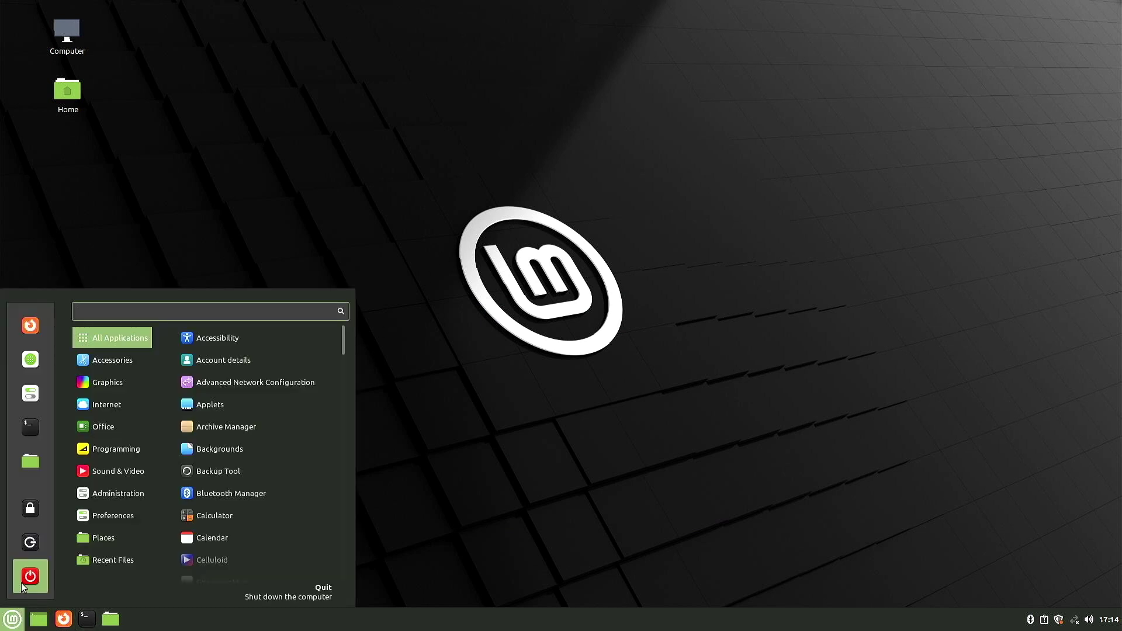
{"action": "left_click", "coordinate": [22, 583]}
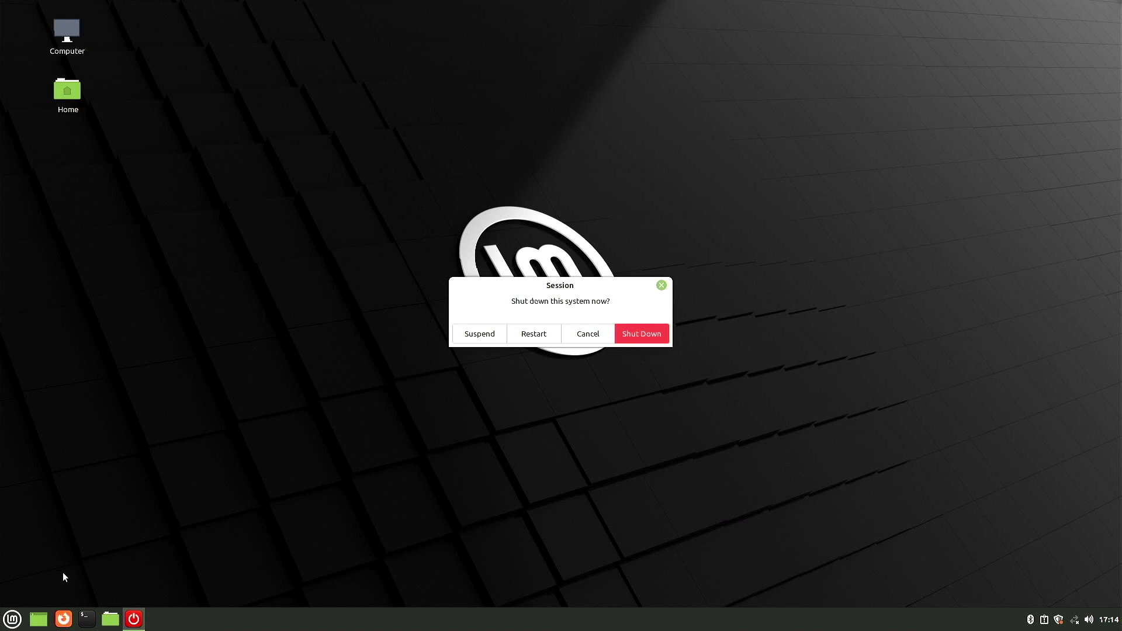
{"action": "left_click", "coordinate": [651, 338]}
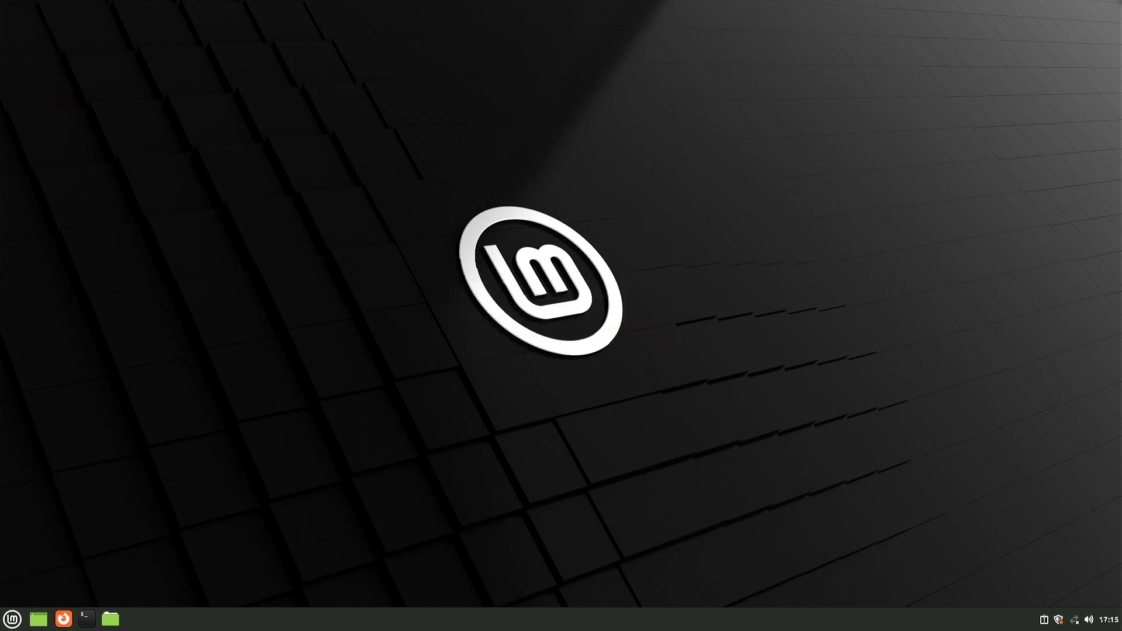